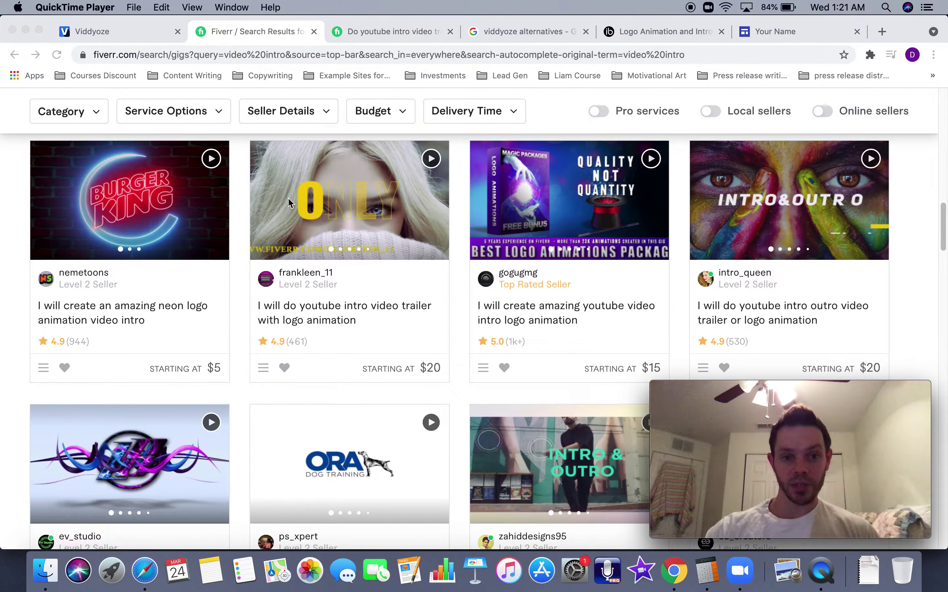
- Open the YouTube intro video trailer gig and play its sample video from near the start, pausing after about ten seconds
{"action": "left_click", "coordinate": [361, 24]}
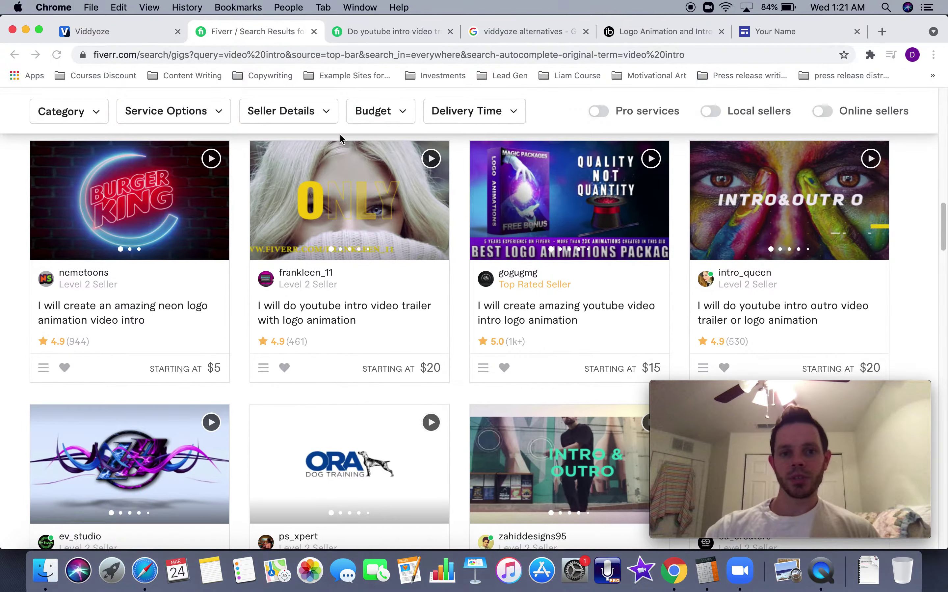
{"action": "scroll", "coordinate": [296, 324], "scroll_direction": "down", "scroll_amount": 3}
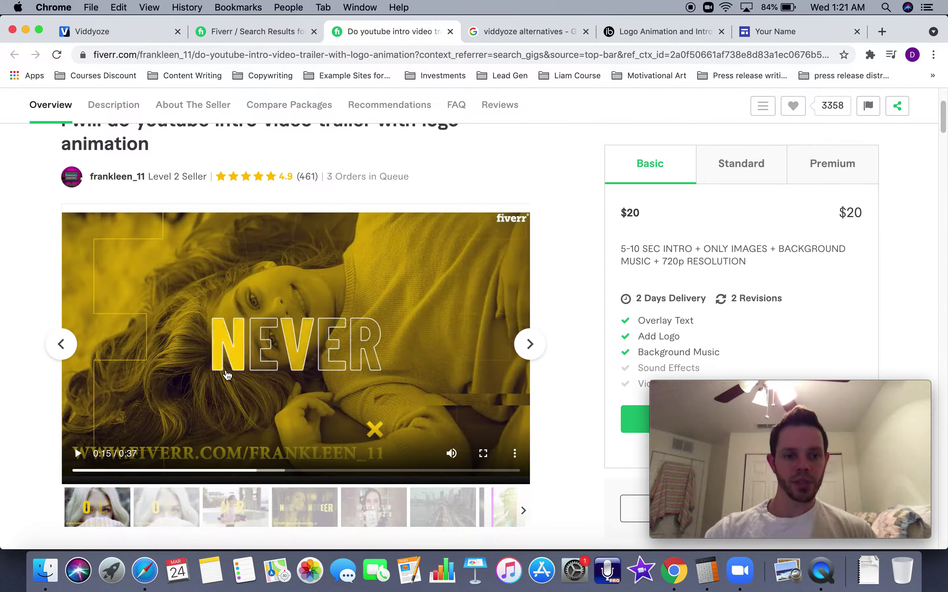
{"action": "left_click", "coordinate": [94, 453]}
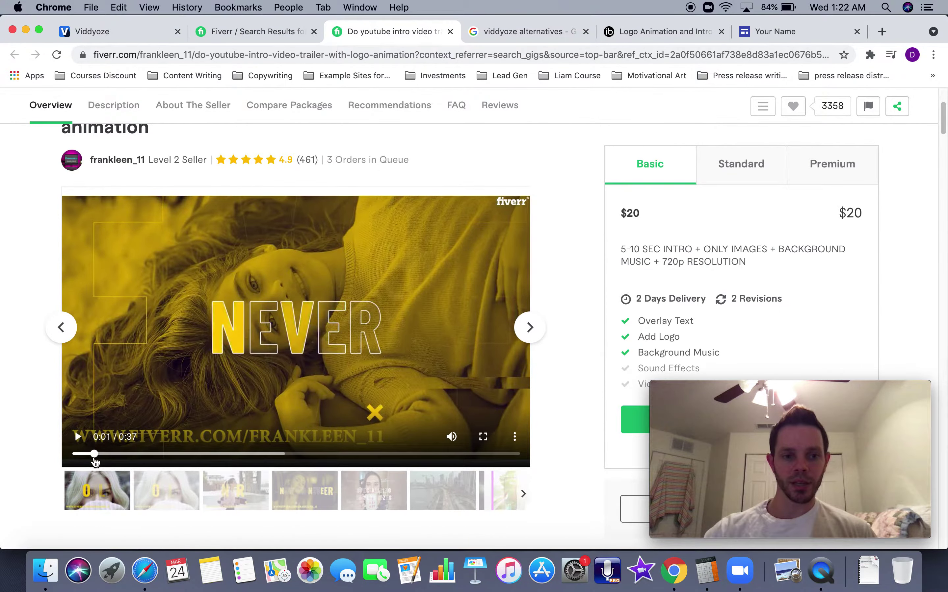
{"action": "left_click", "coordinate": [78, 437]}
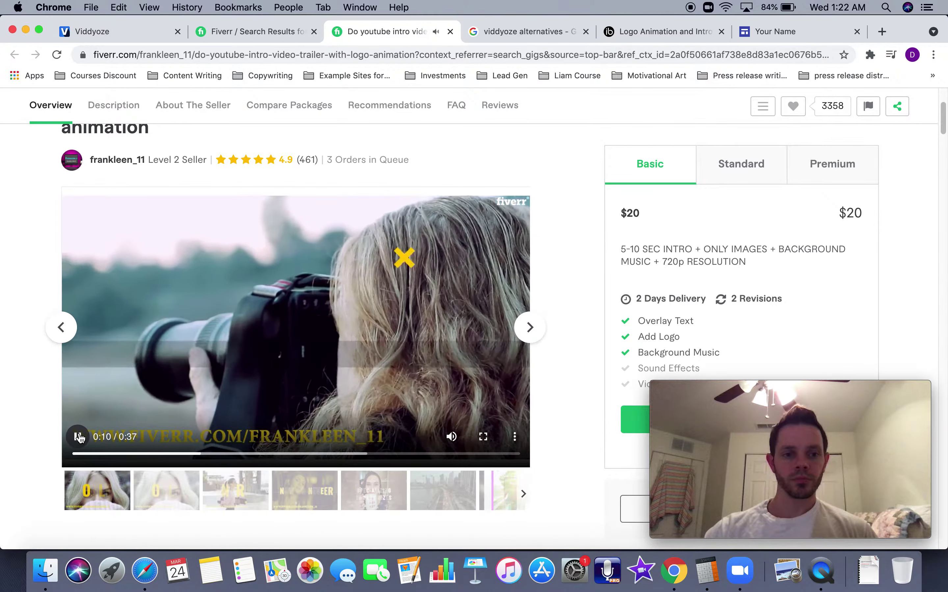
{"action": "left_click", "coordinate": [80, 438]}
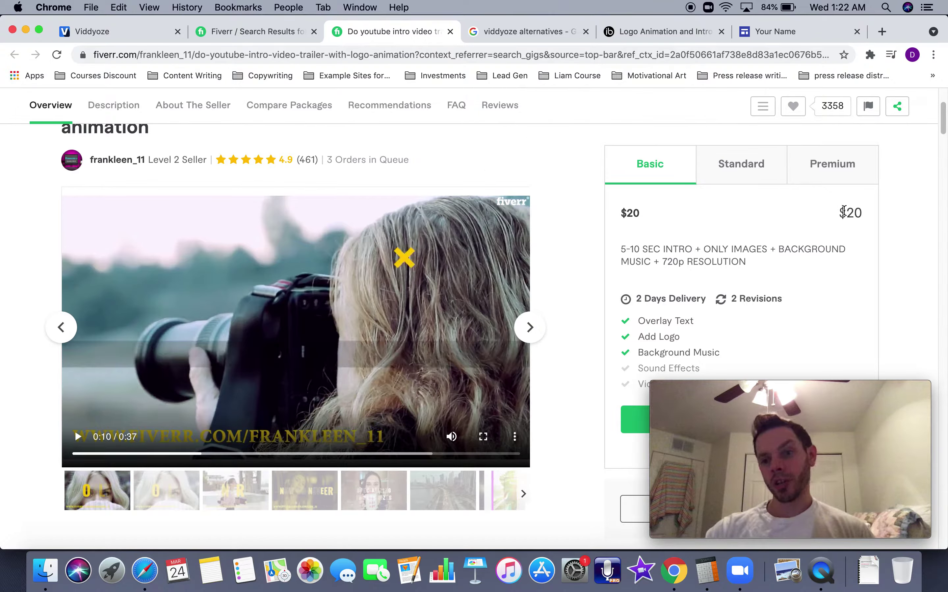
- Compare the gig's Standard and Premium packages, then return to the Basic package
{"action": "left_click", "coordinate": [751, 170]}
{"action": "left_click", "coordinate": [796, 167]}
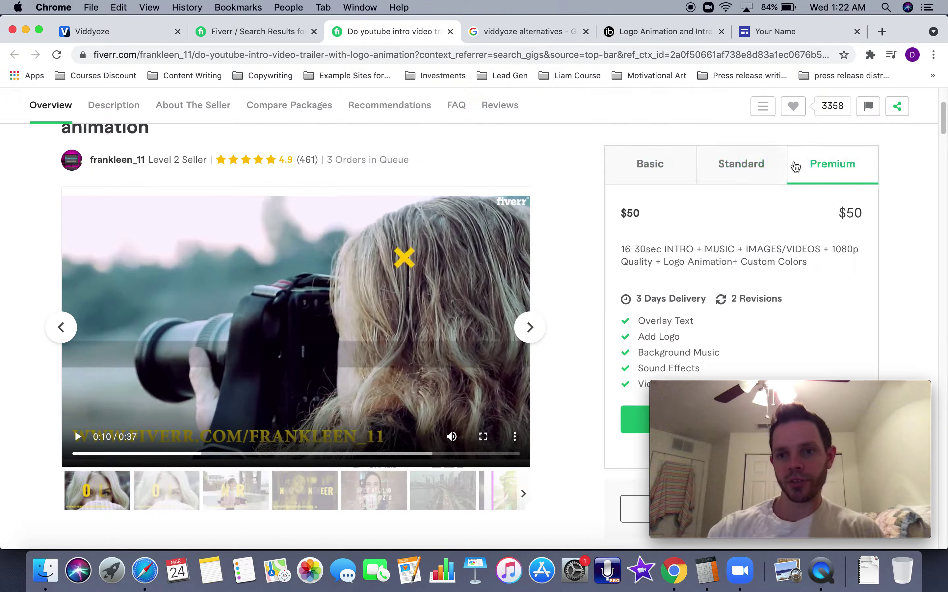
{"action": "left_click", "coordinate": [703, 178]}
{"action": "left_click", "coordinate": [653, 183]}
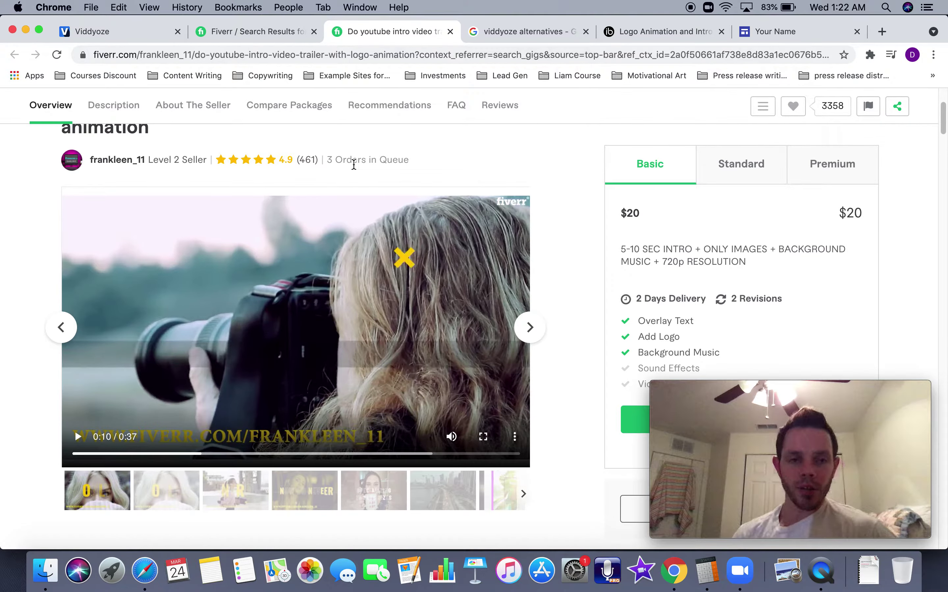
- Switch to Viddyoze, inspect the customisation page of the Monitors intro template, and return to the template list
{"action": "left_click", "coordinate": [92, 31]}
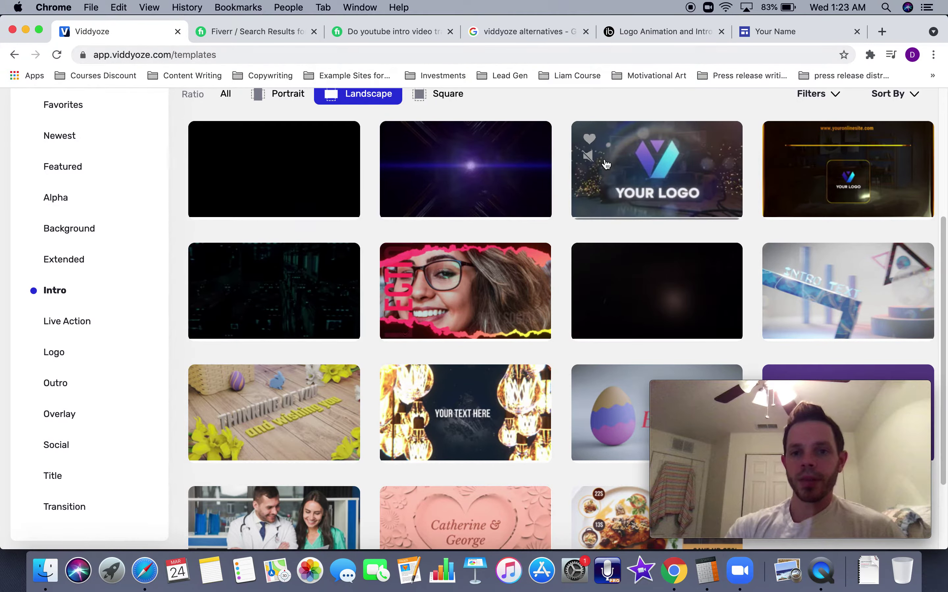
{"action": "left_click", "coordinate": [660, 173]}
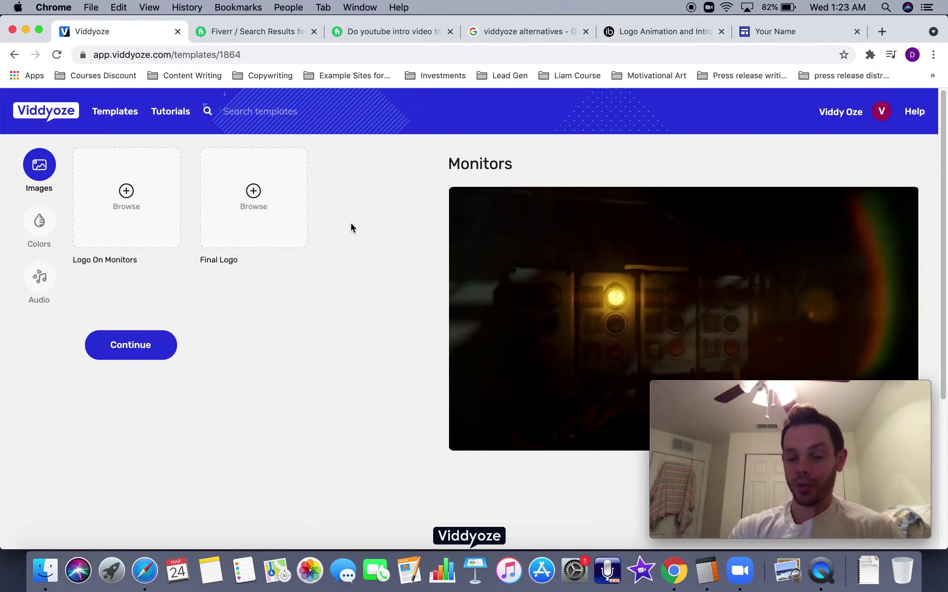
{"action": "scroll", "coordinate": [425, 262], "scroll_direction": "down", "scroll_amount": 3}
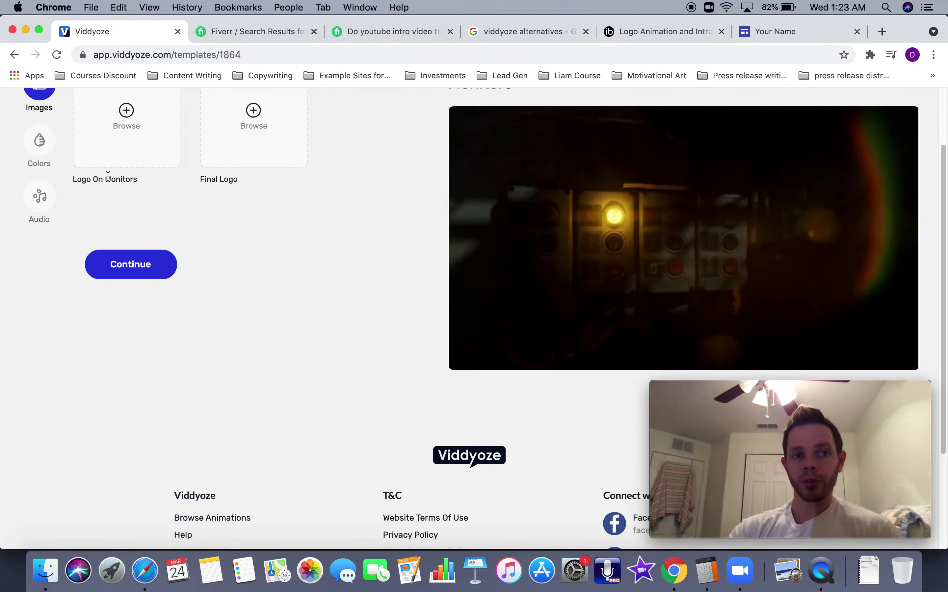
{"action": "left_click", "coordinate": [13, 57]}
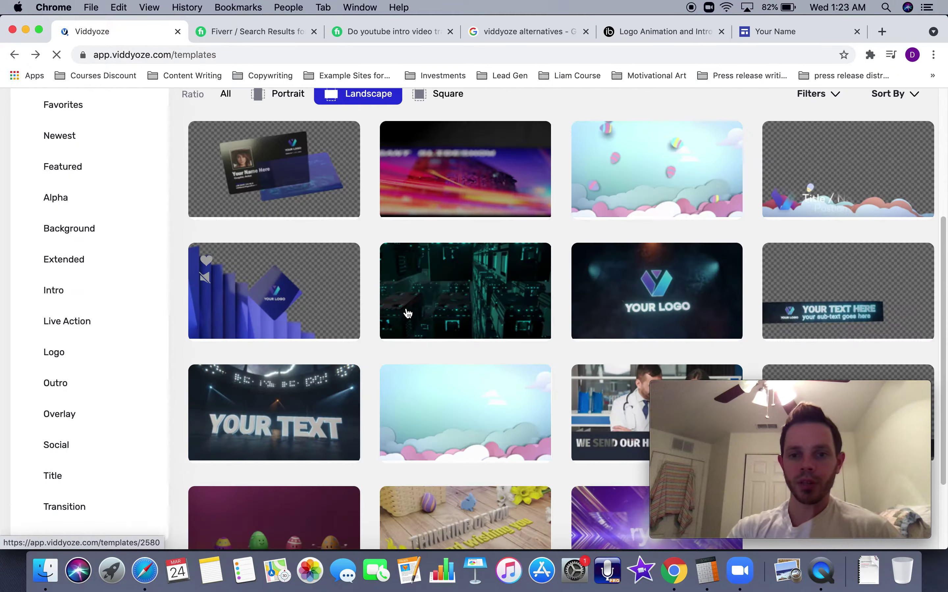
- Inspect the Stadium Impact - Title template's preview and customisation options, then return to the template list
{"action": "scroll", "coordinate": [407, 312], "scroll_direction": "down", "scroll_amount": 3}
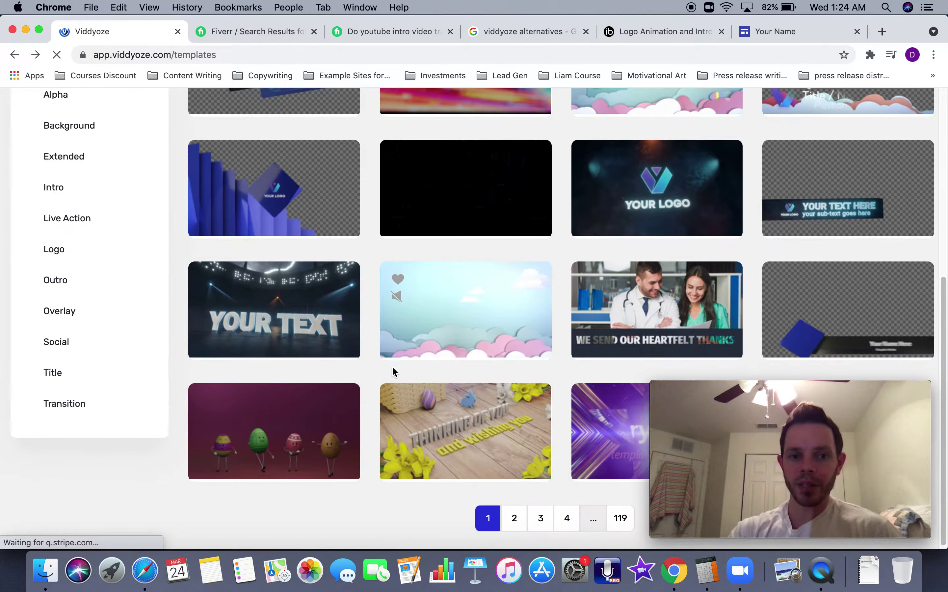
{"action": "left_click", "coordinate": [253, 302]}
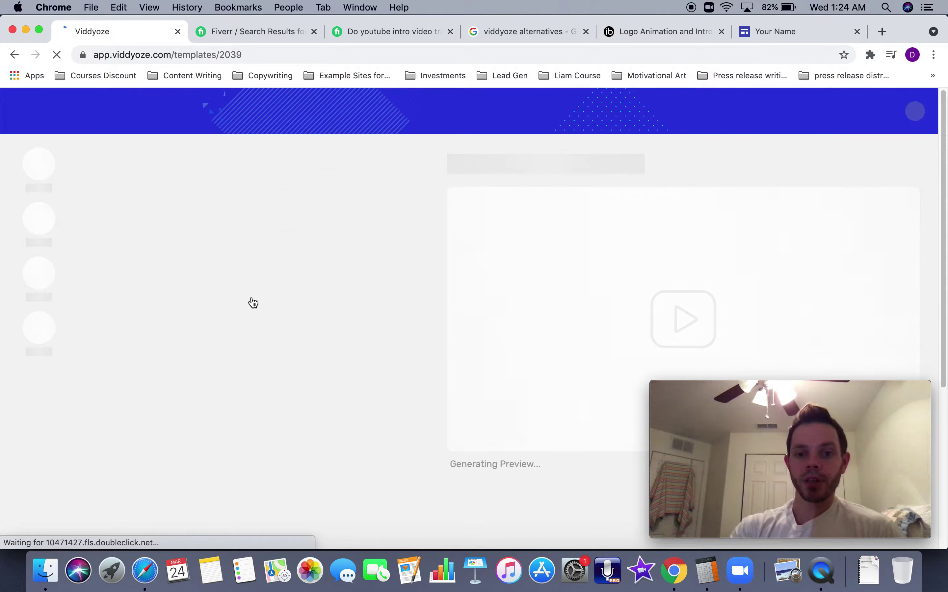
{"action": "scroll", "coordinate": [244, 318], "scroll_direction": "down", "scroll_amount": 2}
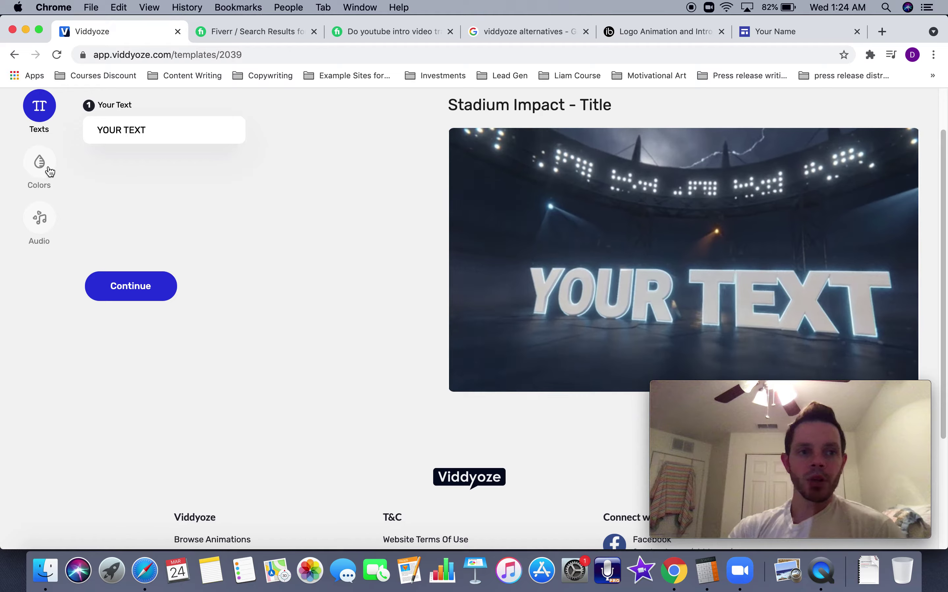
{"action": "left_click", "coordinate": [15, 55]}
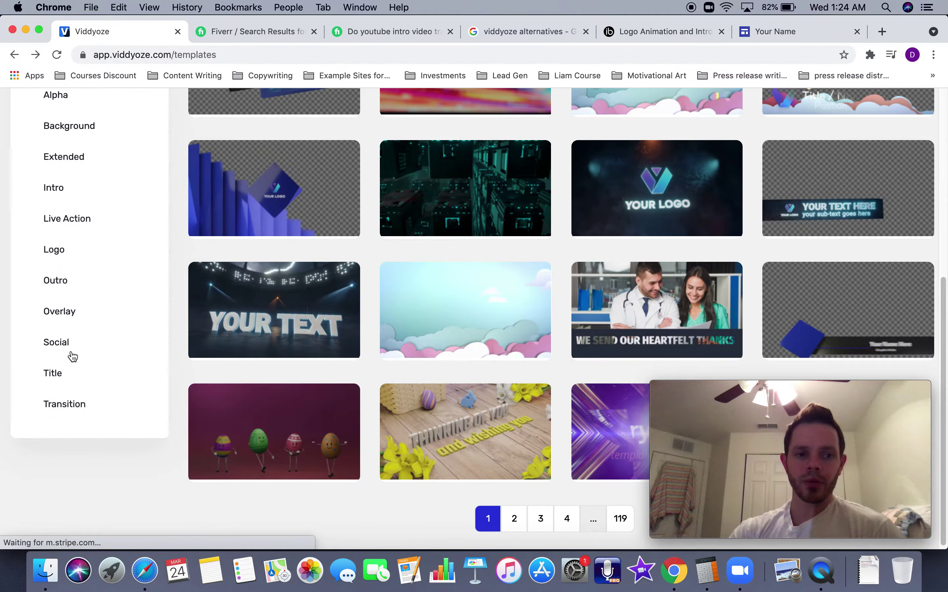
- Filter the templates to the Live Action category and open the Cosy Card template
{"action": "scroll", "coordinate": [72, 352], "scroll_direction": "up", "scroll_amount": 3}
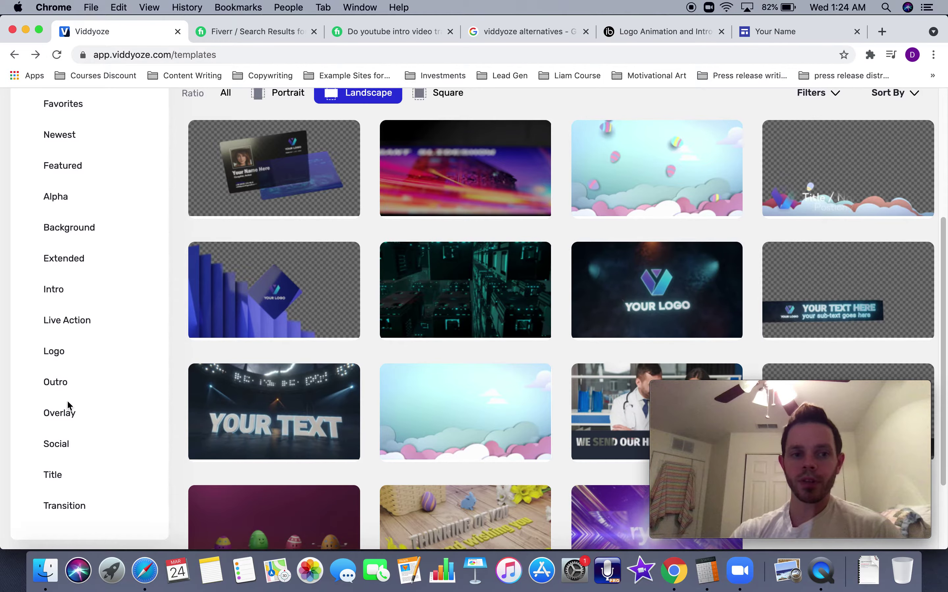
{"action": "left_click", "coordinate": [74, 325]}
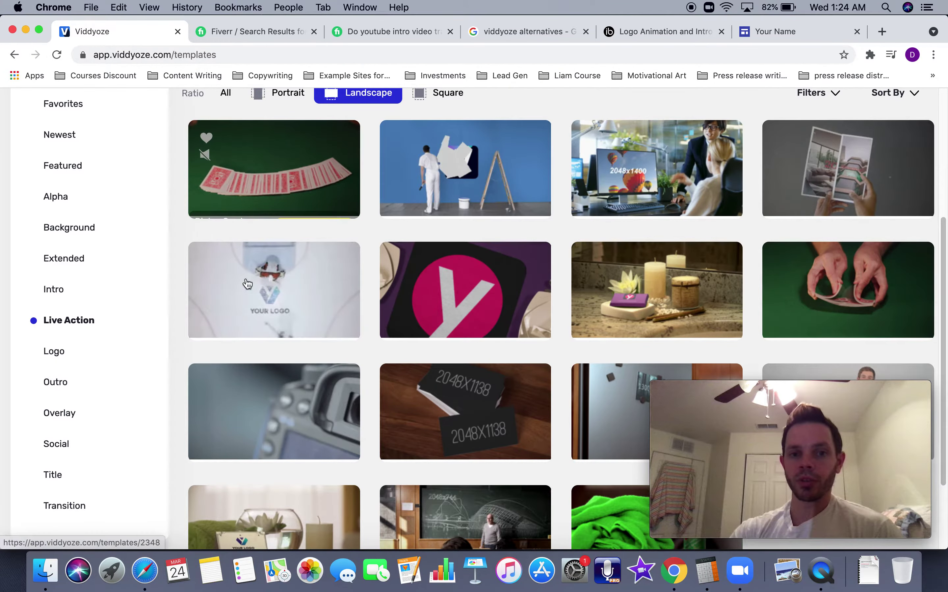
{"action": "scroll", "coordinate": [253, 372], "scroll_direction": "down", "scroll_amount": 3}
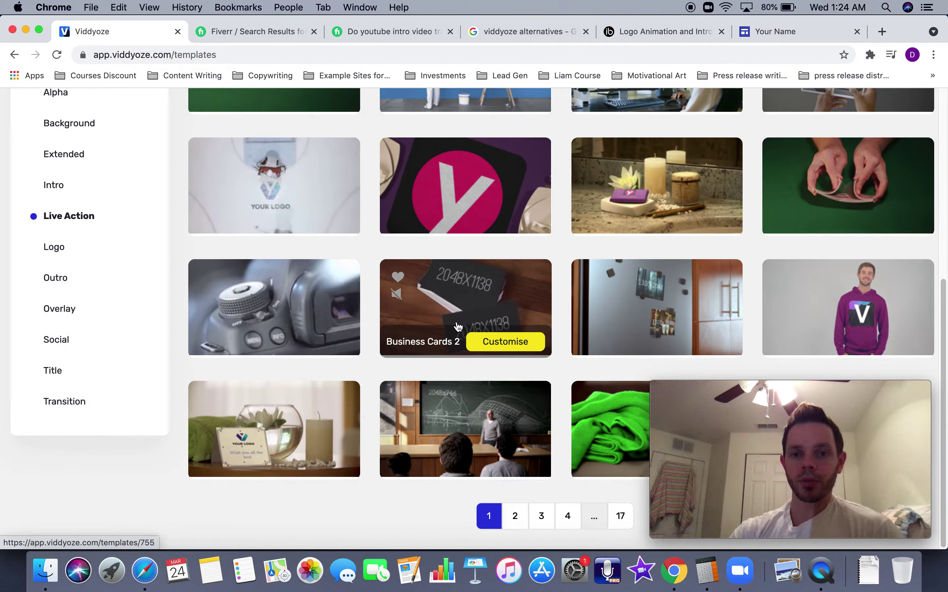
{"action": "left_click", "coordinate": [319, 438]}
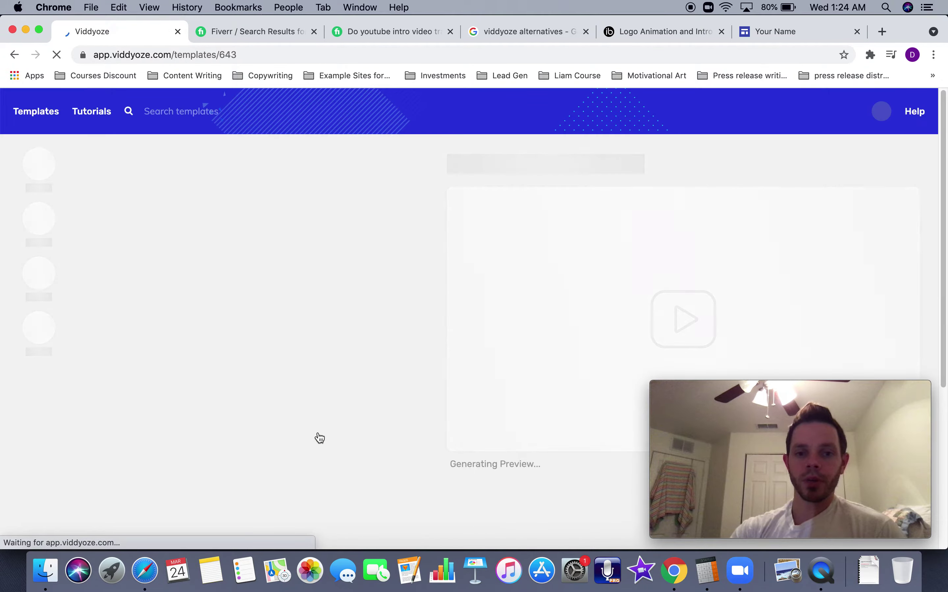
- Review the Cosy Card template's preview and customisation options, then go back to the template list
{"action": "scroll", "coordinate": [408, 368], "scroll_direction": "down", "scroll_amount": 3}
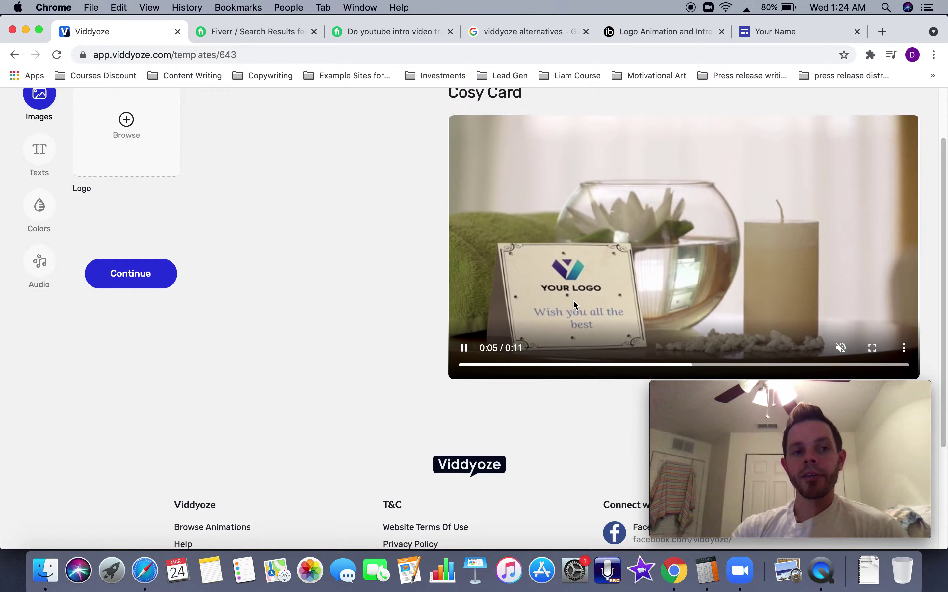
{"action": "scroll", "coordinate": [575, 305], "scroll_direction": "up", "scroll_amount": 1}
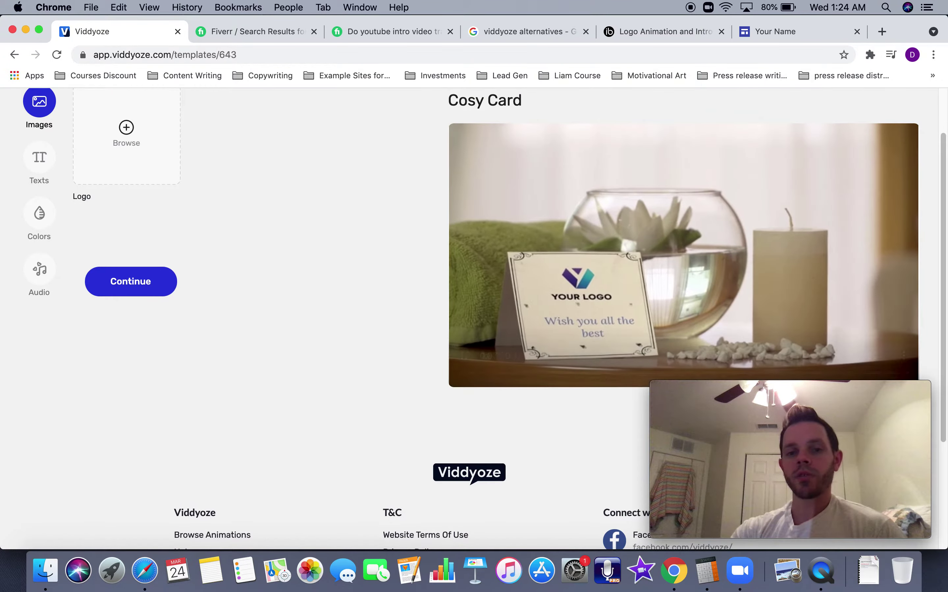
{"action": "scroll", "coordinate": [575, 305], "scroll_direction": "up", "scroll_amount": 1}
{"action": "scroll", "coordinate": [575, 305], "scroll_direction": "down", "scroll_amount": 1}
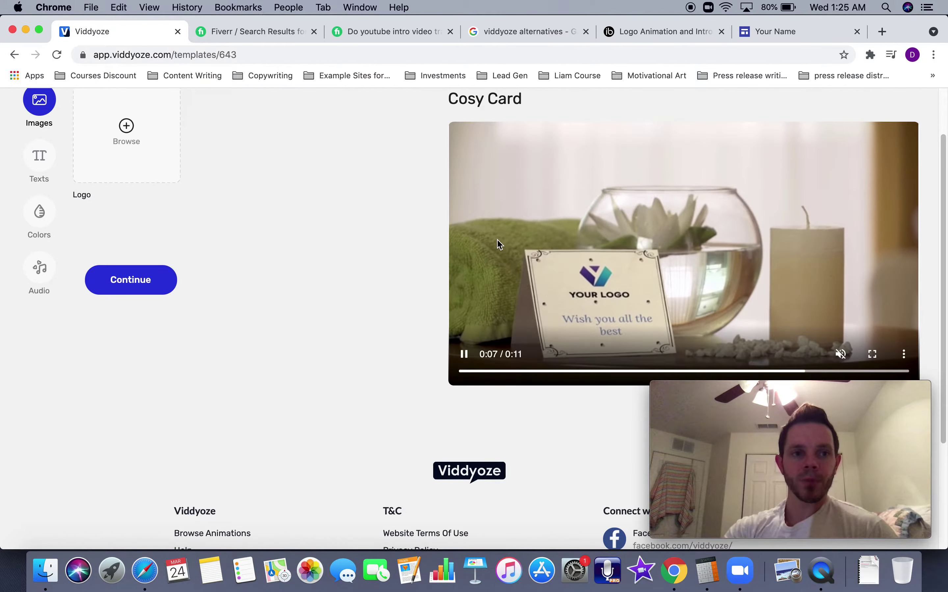
{"action": "left_click", "coordinate": [13, 55]}
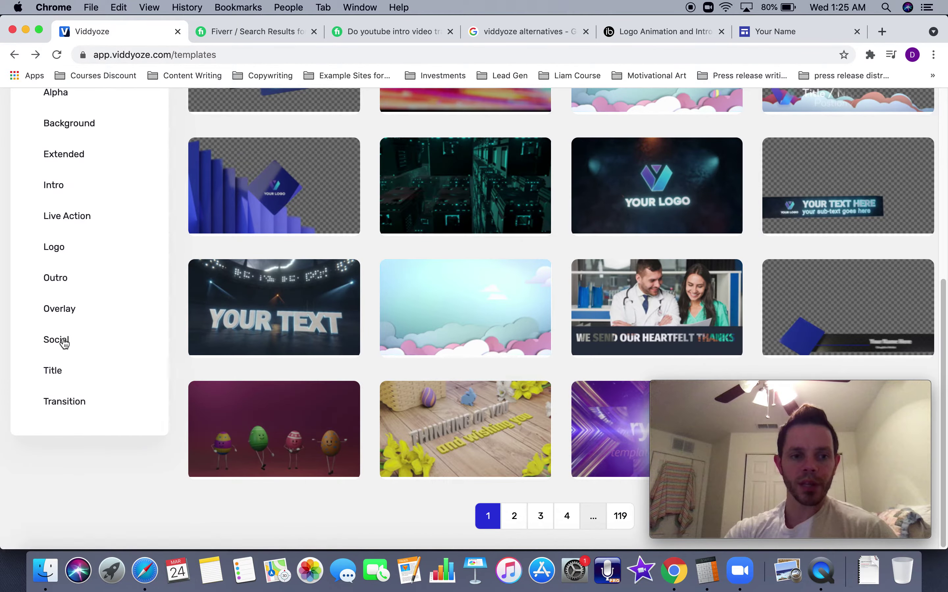
- Show the Social category templates and look at the Over Media Link Youtube template
{"action": "left_click", "coordinate": [64, 340]}
{"action": "scroll", "coordinate": [70, 342], "scroll_direction": "down", "scroll_amount": 2}
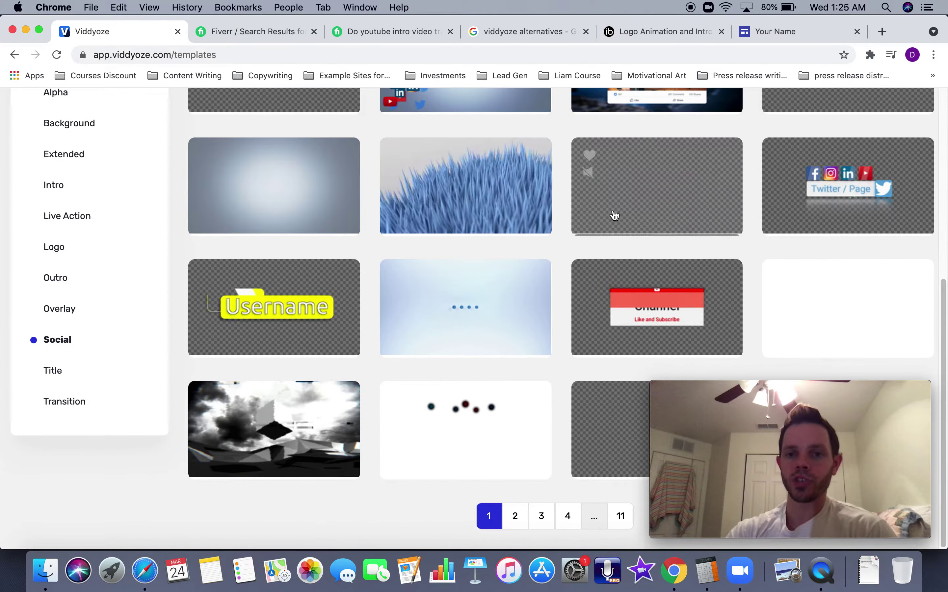
{"action": "mouse_move", "coordinate": [643, 190]}
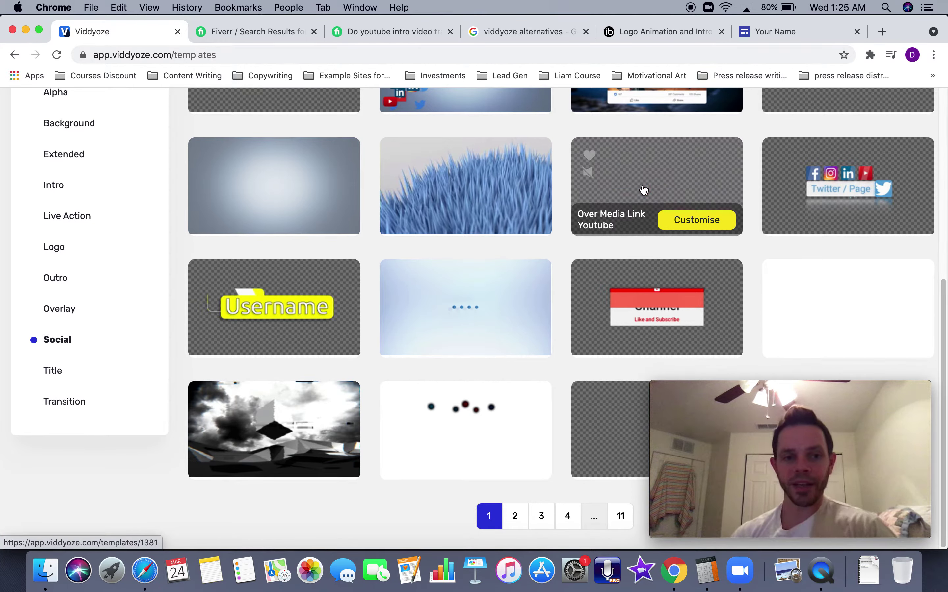
- Filter the templates to the Logo category, open the Butter template and watch its preview
{"action": "left_click", "coordinate": [61, 248]}
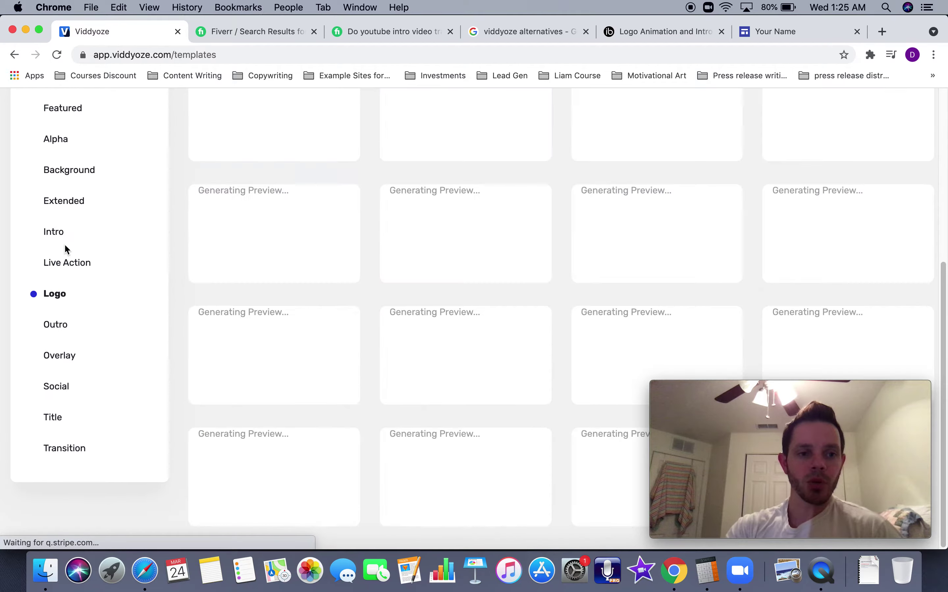
{"action": "mouse_move", "coordinate": [299, 301]}
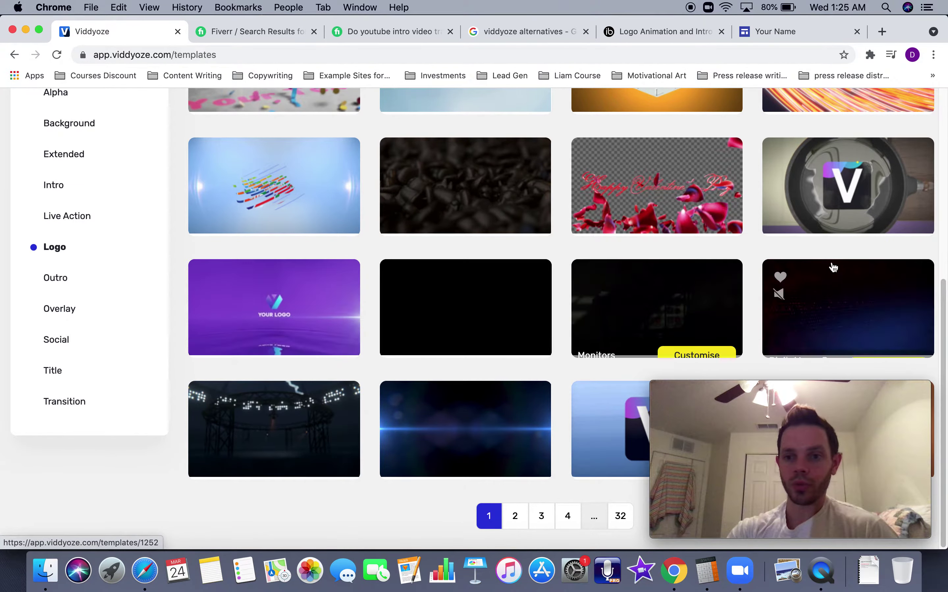
{"action": "left_click", "coordinate": [843, 183]}
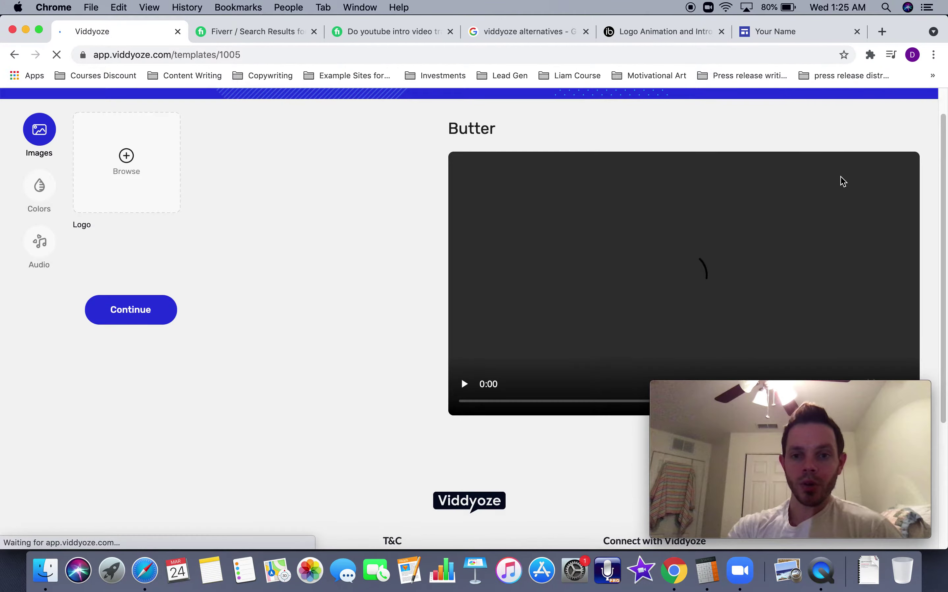
{"action": "scroll", "coordinate": [842, 181], "scroll_direction": "down", "scroll_amount": 1}
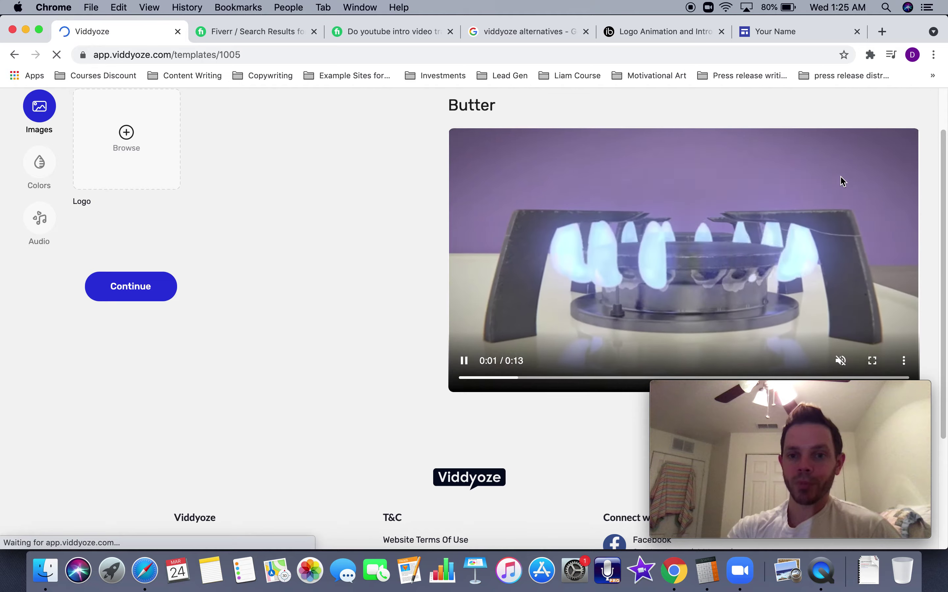
{"action": "scroll", "coordinate": [842, 181], "scroll_direction": "down", "scroll_amount": 1}
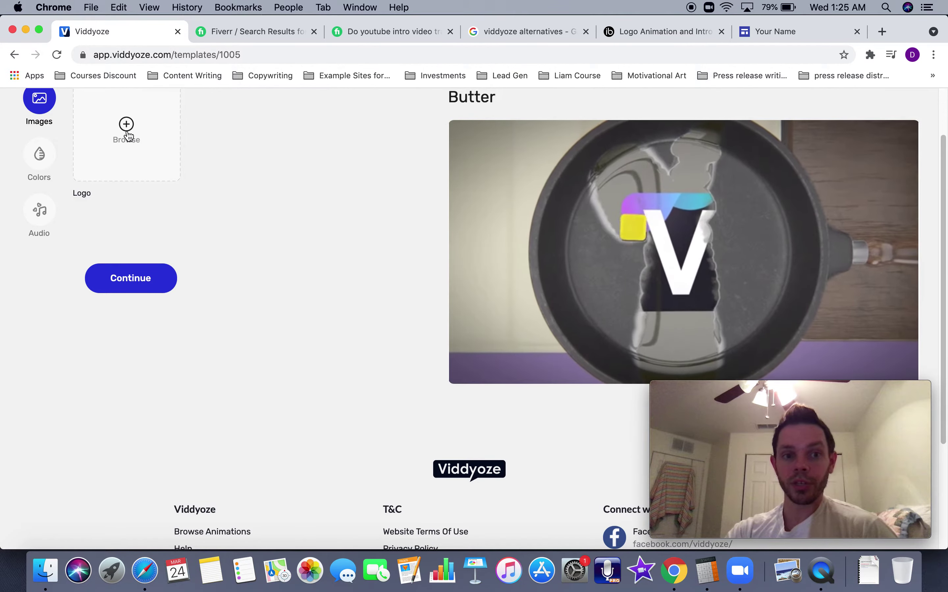
- Examine the Butter template's color settings and its available audio tracks
{"action": "scroll", "coordinate": [125, 142], "scroll_direction": "up", "scroll_amount": 2}
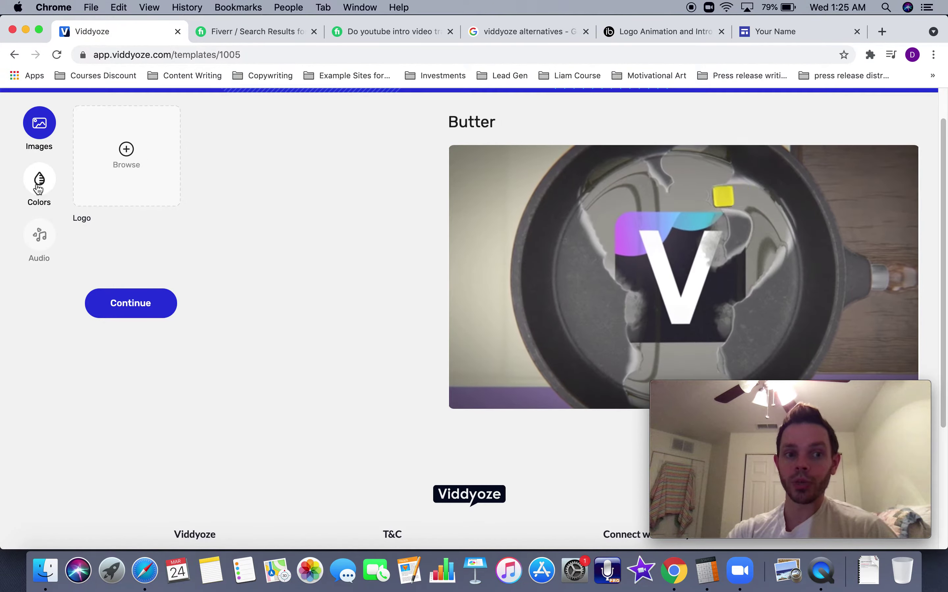
{"action": "left_click", "coordinate": [39, 188]}
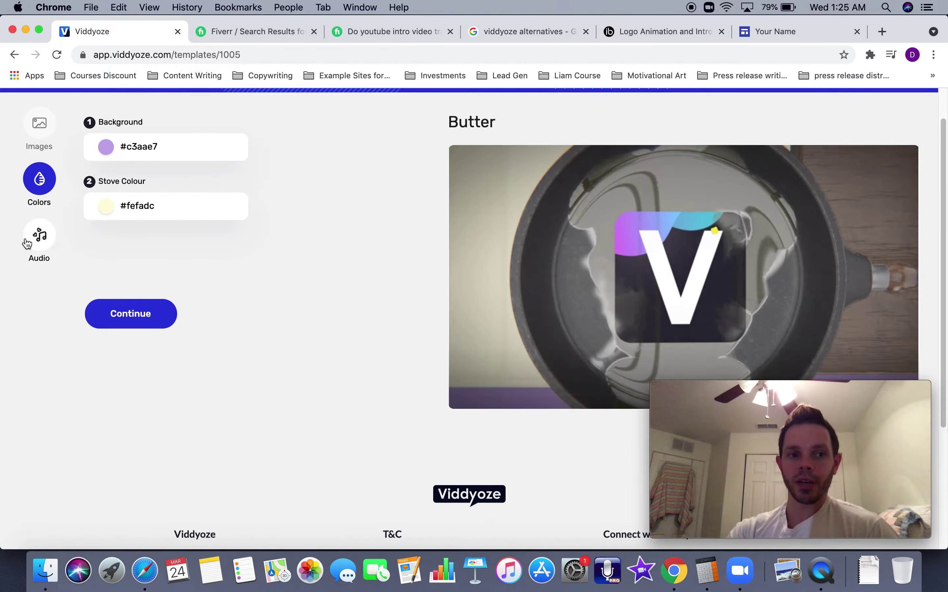
{"action": "left_click", "coordinate": [40, 237]}
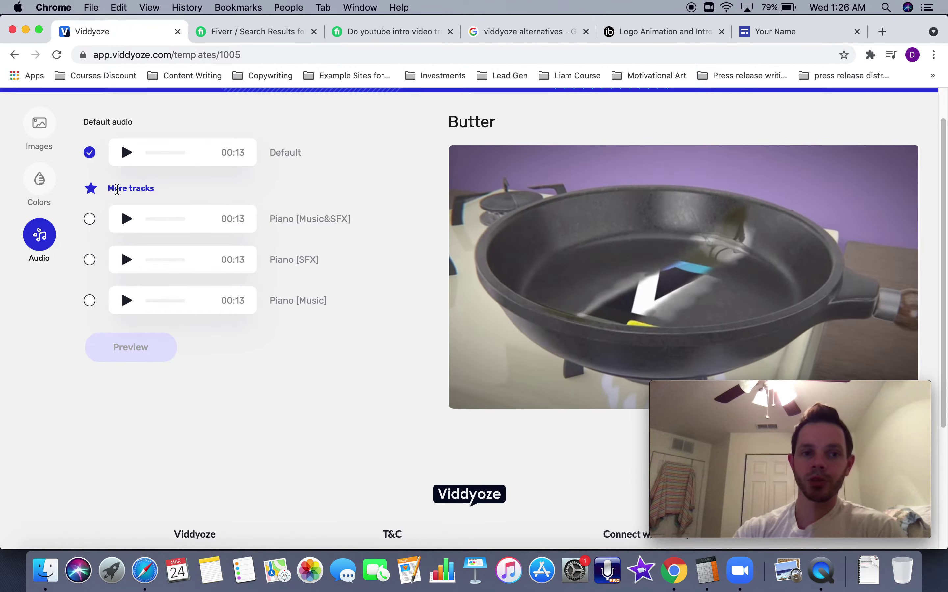
{"action": "scroll", "coordinate": [70, 134], "scroll_direction": "up", "scroll_amount": 1}
{"action": "scroll", "coordinate": [70, 124], "scroll_direction": "down", "scroll_amount": 2}
{"action": "scroll", "coordinate": [69, 123], "scroll_direction": "up", "scroll_amount": 1}
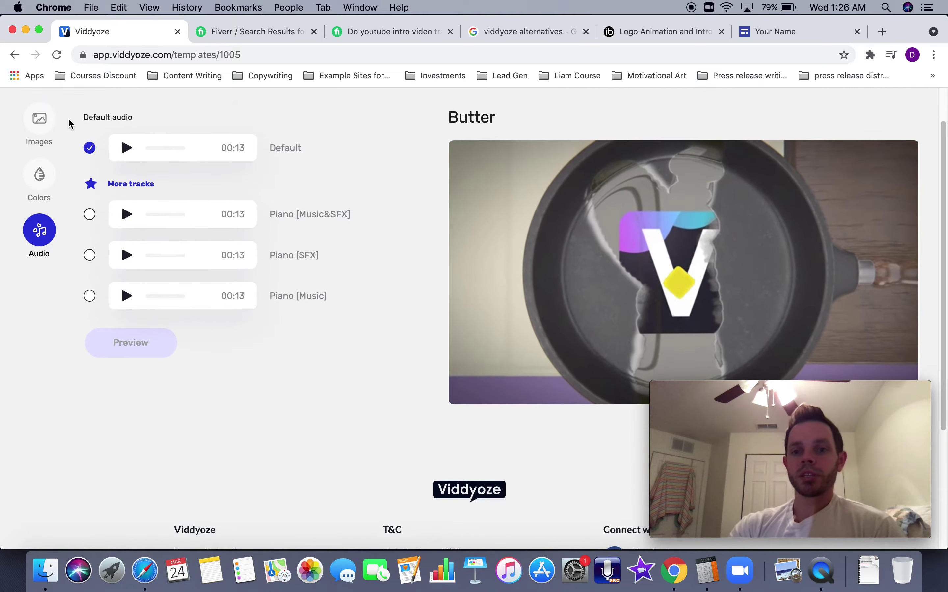
{"action": "scroll", "coordinate": [71, 102], "scroll_direction": "down", "scroll_amount": 1}
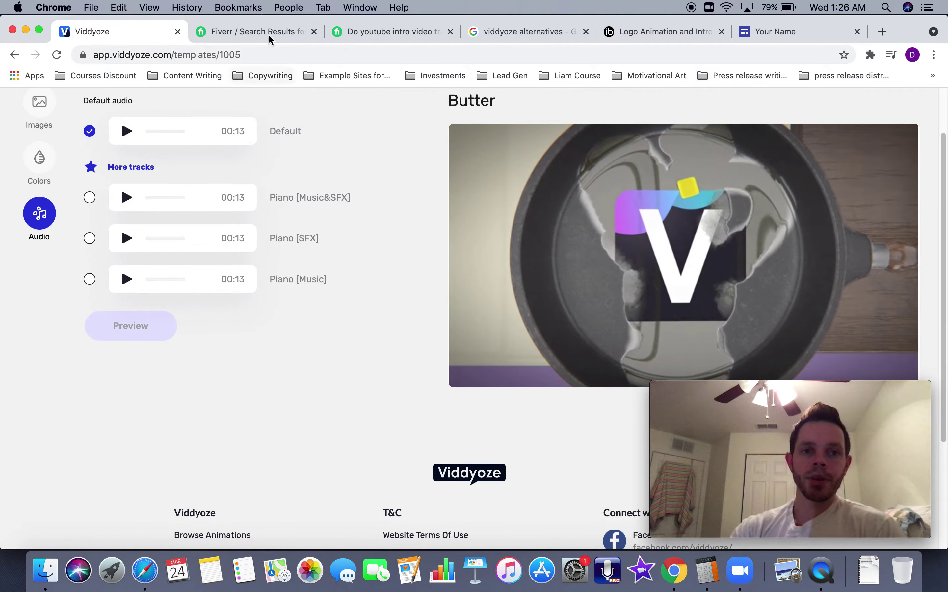
- Switch to the Fiverr video intro search results and look over the gigs and their starting prices
{"action": "left_click", "coordinate": [254, 32]}
{"action": "scroll", "coordinate": [403, 302], "scroll_direction": "up", "scroll_amount": 5}
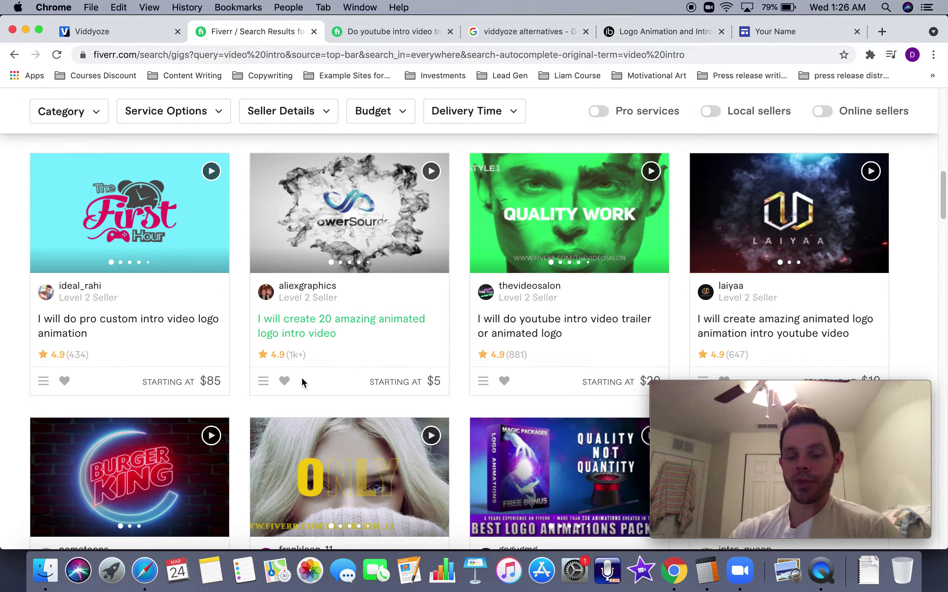
{"action": "scroll", "coordinate": [302, 382], "scroll_direction": "down", "scroll_amount": 2}
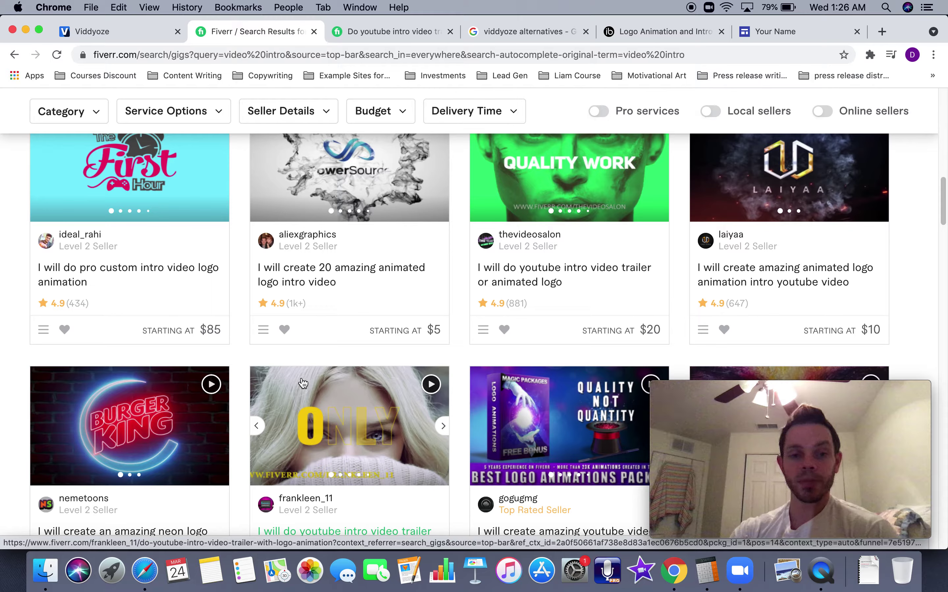
{"action": "scroll", "coordinate": [304, 383], "scroll_direction": "down", "scroll_amount": 1}
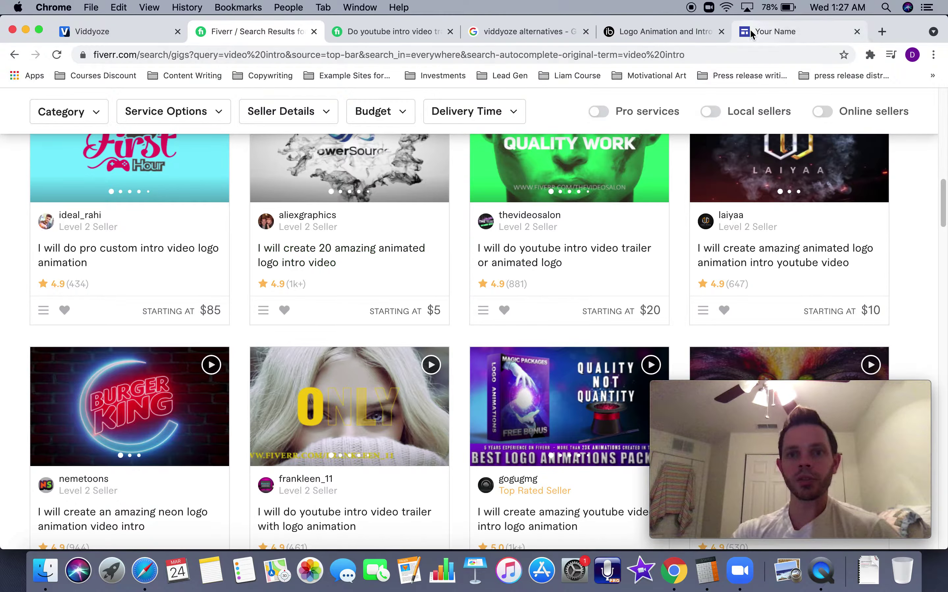
- Return to Viddyoze, open the full template list and browse its landscape templates and categories
{"action": "left_click", "coordinate": [77, 37]}
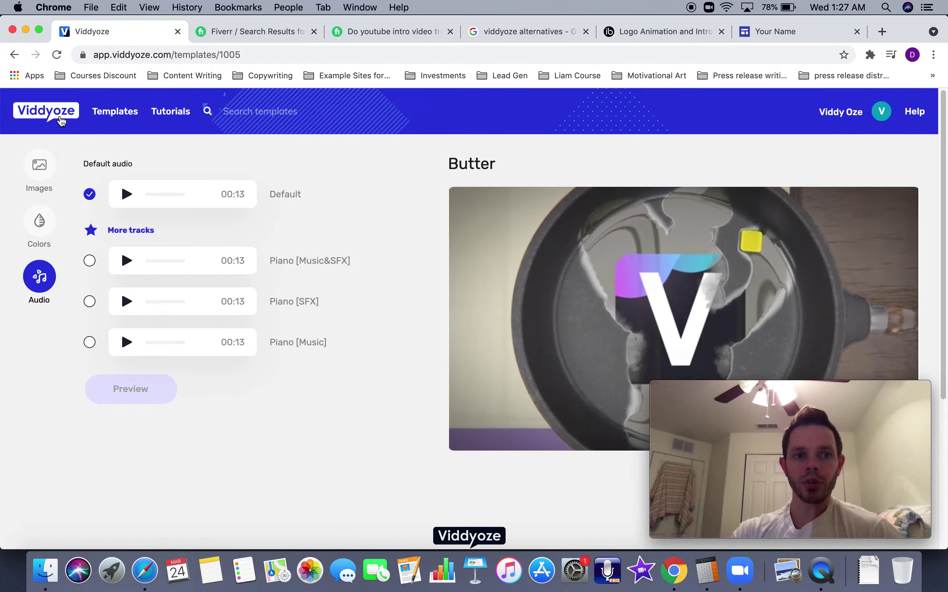
{"action": "left_click", "coordinate": [114, 111]}
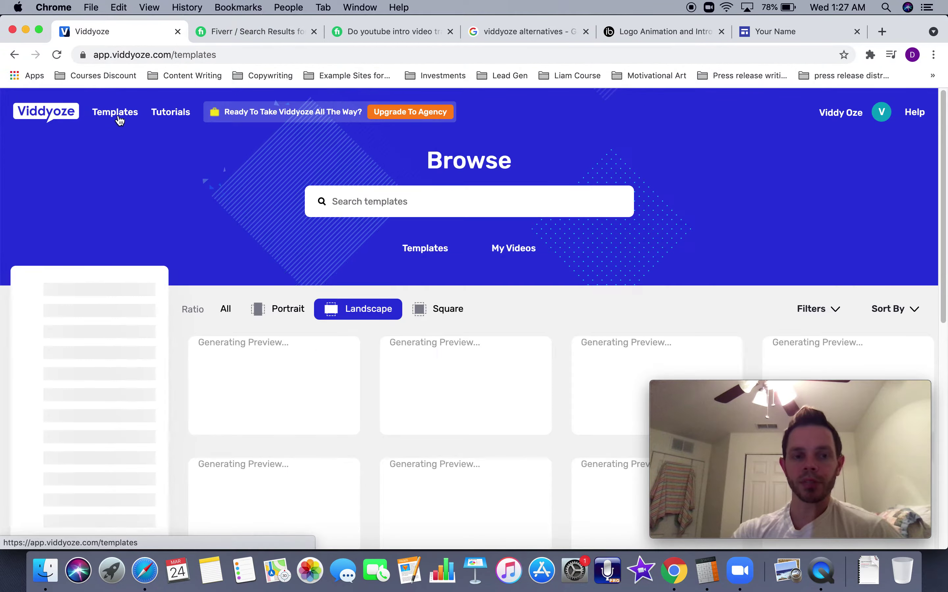
{"action": "scroll", "coordinate": [245, 323], "scroll_direction": "down", "scroll_amount": 3}
{"action": "scroll", "coordinate": [246, 324], "scroll_direction": "down", "scroll_amount": 2}
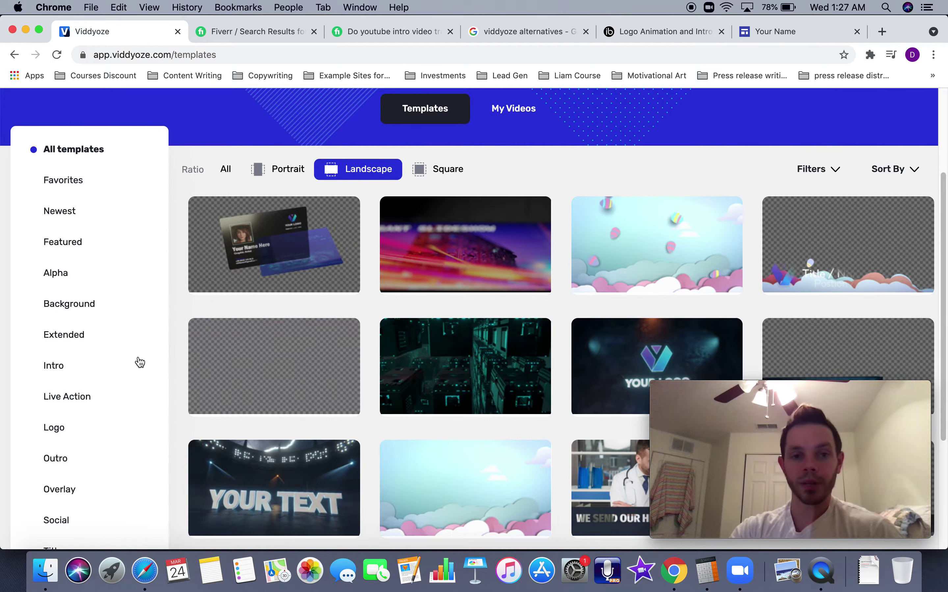
{"action": "scroll", "coordinate": [381, 294], "scroll_direction": "down", "scroll_amount": 2}
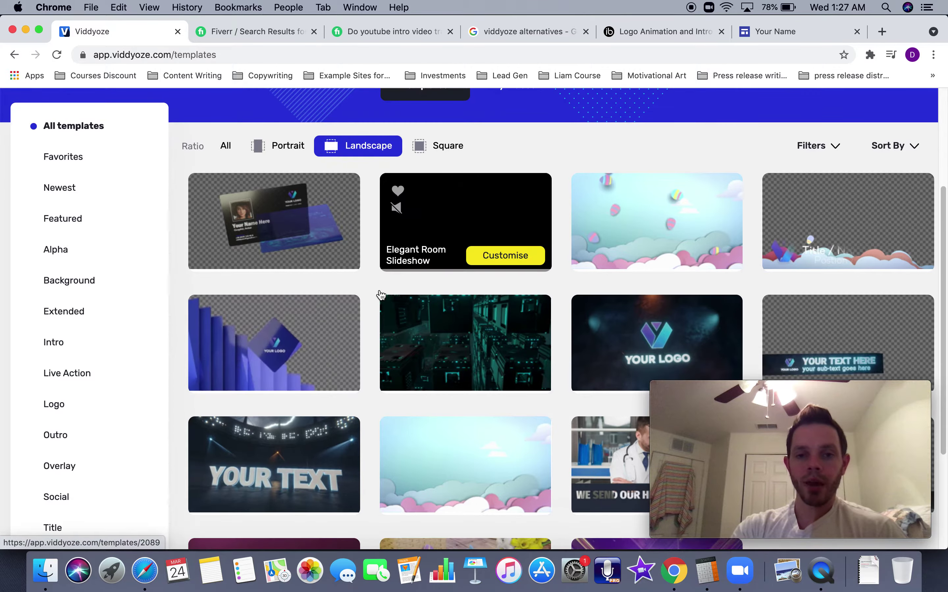
{"action": "scroll", "coordinate": [381, 295], "scroll_direction": "down", "scroll_amount": 5}
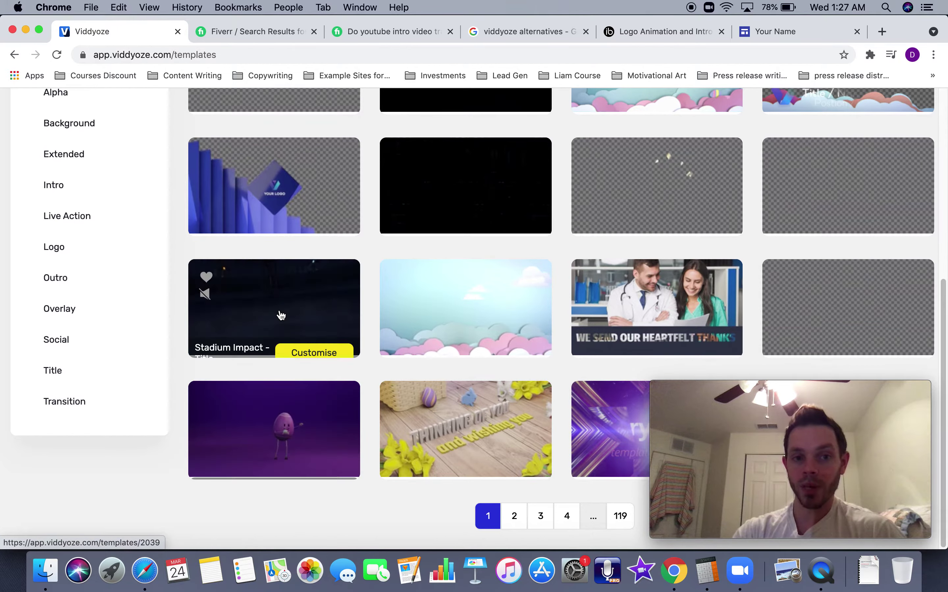
{"action": "scroll", "coordinate": [245, 325], "scroll_direction": "up", "scroll_amount": 3}
{"action": "scroll", "coordinate": [244, 326], "scroll_direction": "up", "scroll_amount": 3}
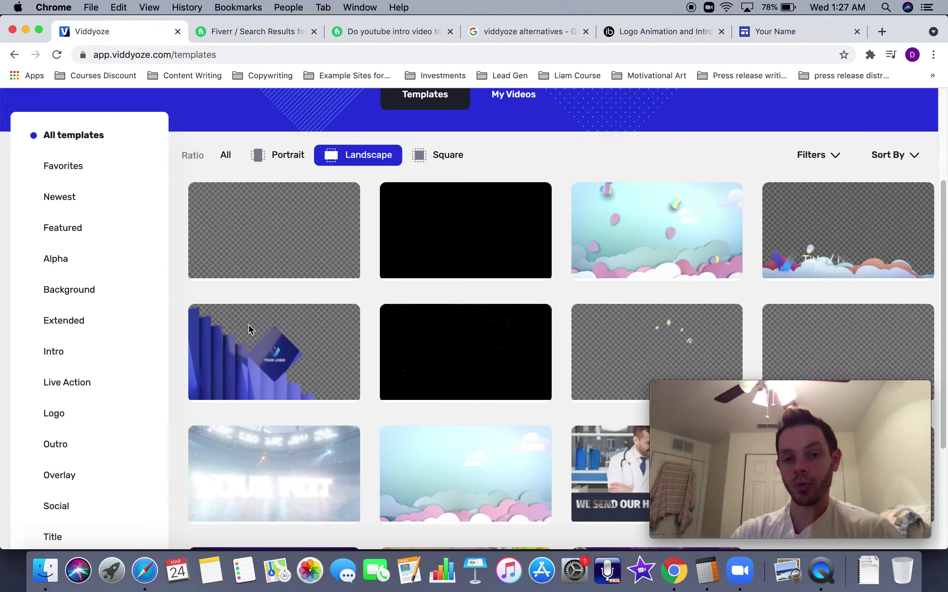
{"action": "scroll", "coordinate": [250, 331], "scroll_direction": "down", "scroll_amount": 1}
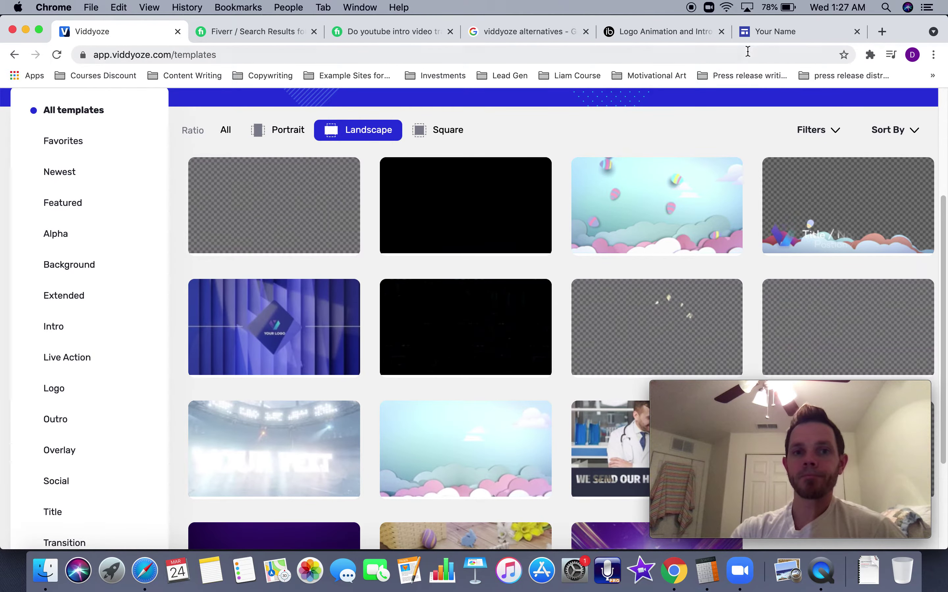
- Go back to the Fiverr video intro results and compare more gigs' styles, ratings and starting prices further down the list
{"action": "left_click", "coordinate": [364, 32]}
{"action": "left_click", "coordinate": [288, 33]}
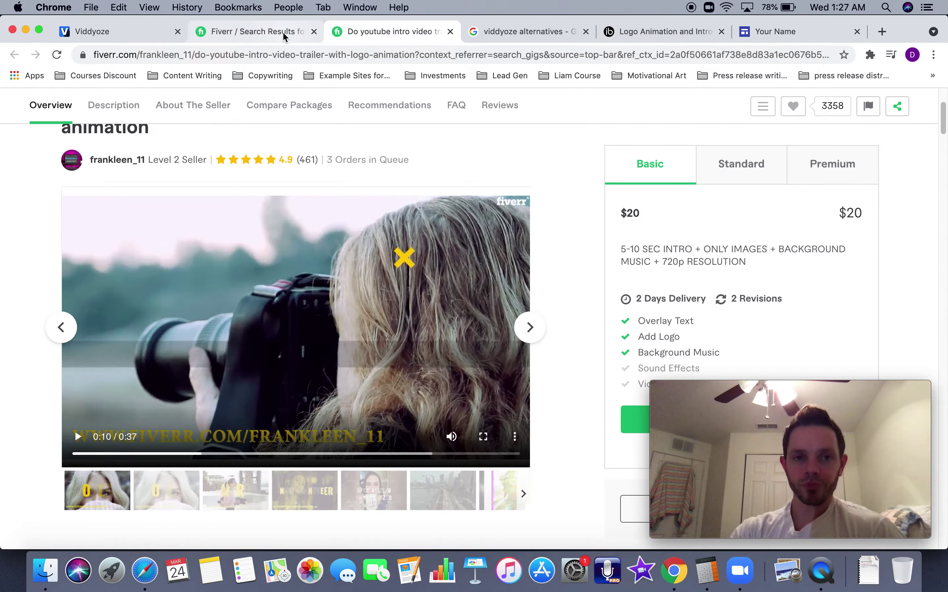
{"action": "scroll", "coordinate": [460, 299], "scroll_direction": "down", "scroll_amount": 6}
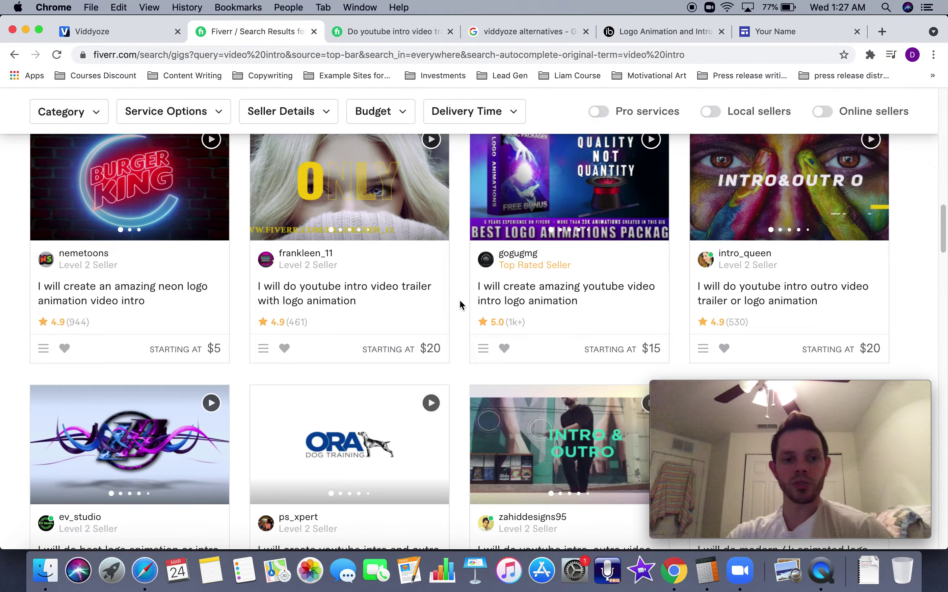
{"action": "scroll", "coordinate": [450, 294], "scroll_direction": "up", "scroll_amount": 1}
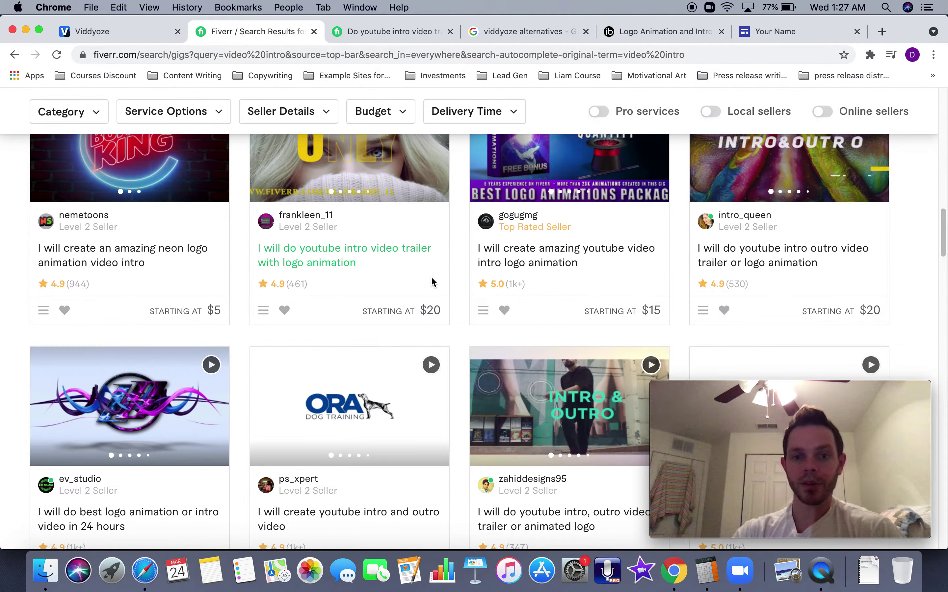
{"action": "scroll", "coordinate": [432, 278], "scroll_direction": "up", "scroll_amount": 1}
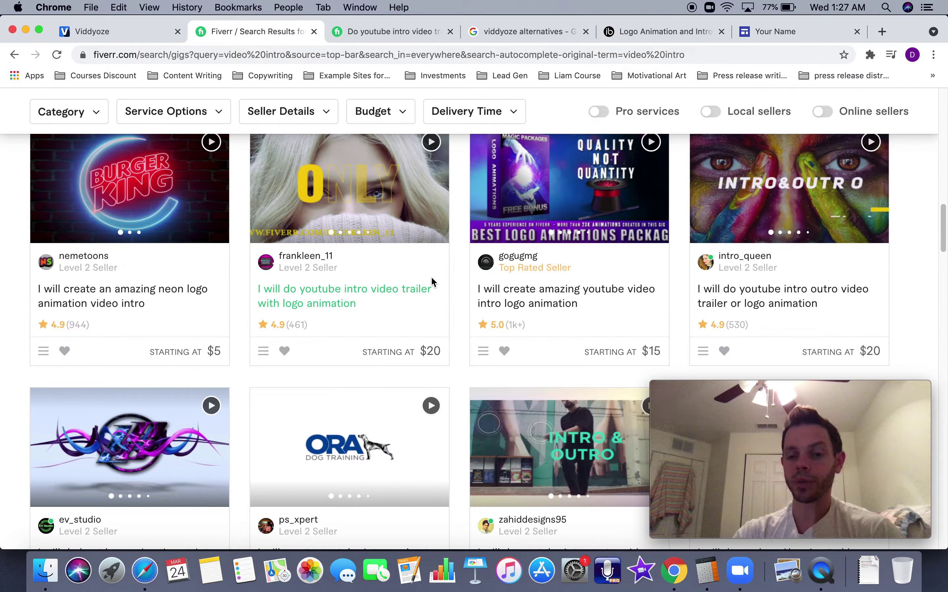
{"action": "scroll", "coordinate": [431, 276], "scroll_direction": "down", "scroll_amount": 2}
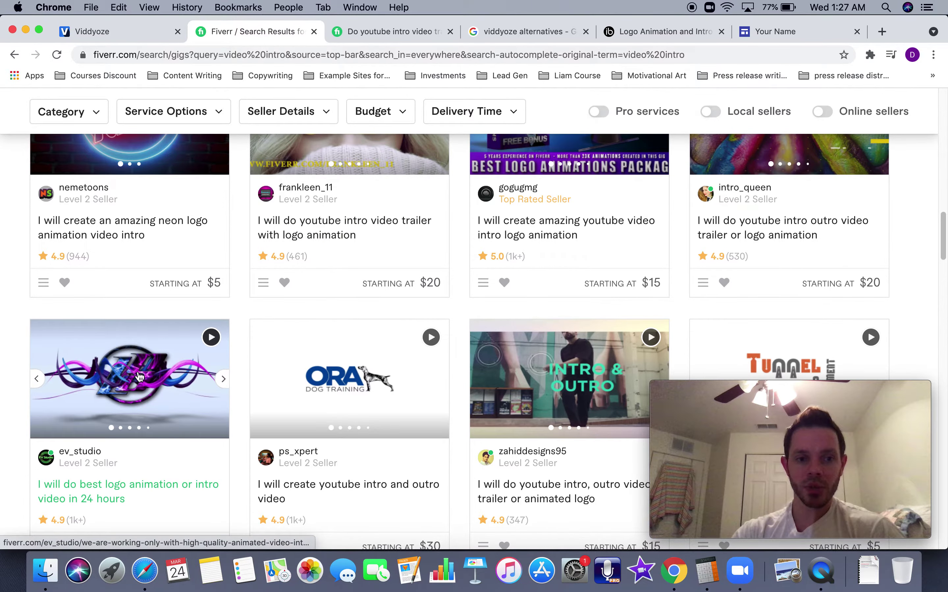
{"action": "scroll", "coordinate": [166, 379], "scroll_direction": "down", "scroll_amount": 6}
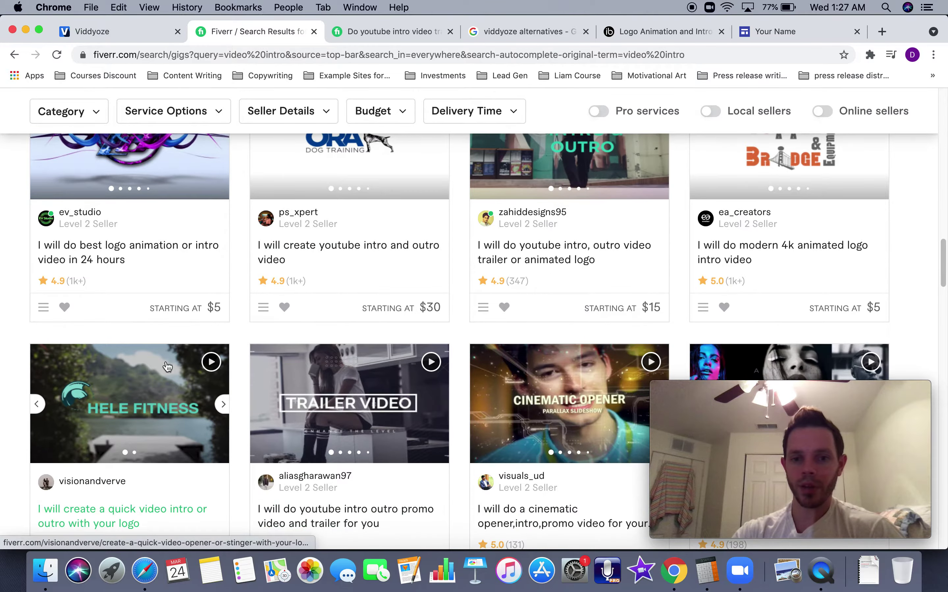
{"action": "scroll", "coordinate": [803, 255], "scroll_direction": "down", "scroll_amount": 3}
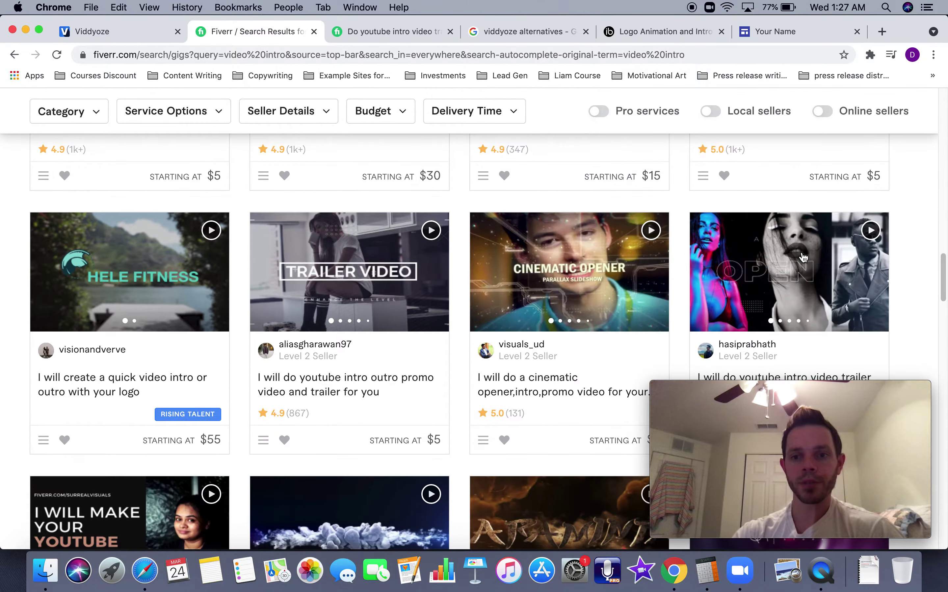
{"action": "scroll", "coordinate": [366, 456], "scroll_direction": "down", "scroll_amount": 2}
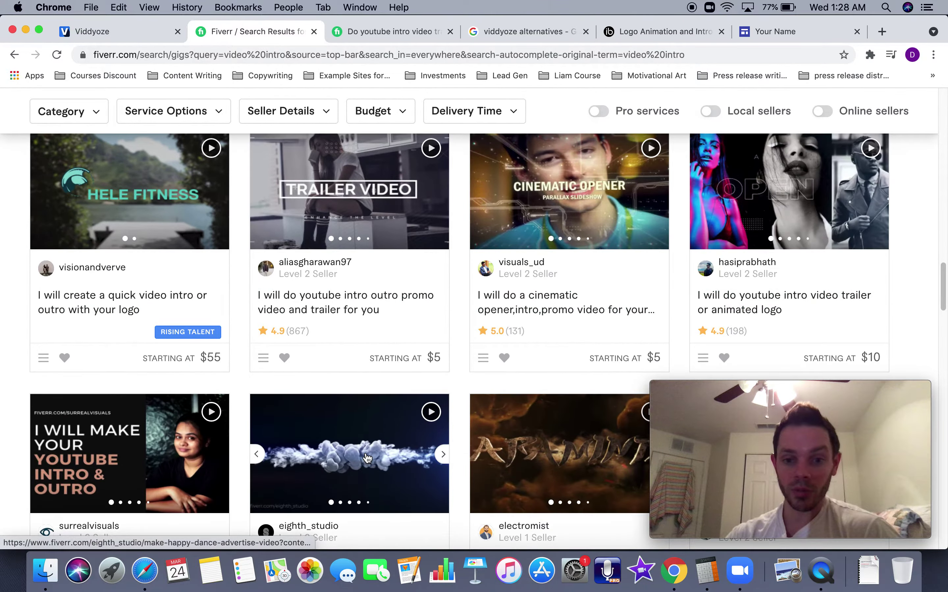
{"action": "scroll", "coordinate": [367, 457], "scroll_direction": "down", "scroll_amount": 5}
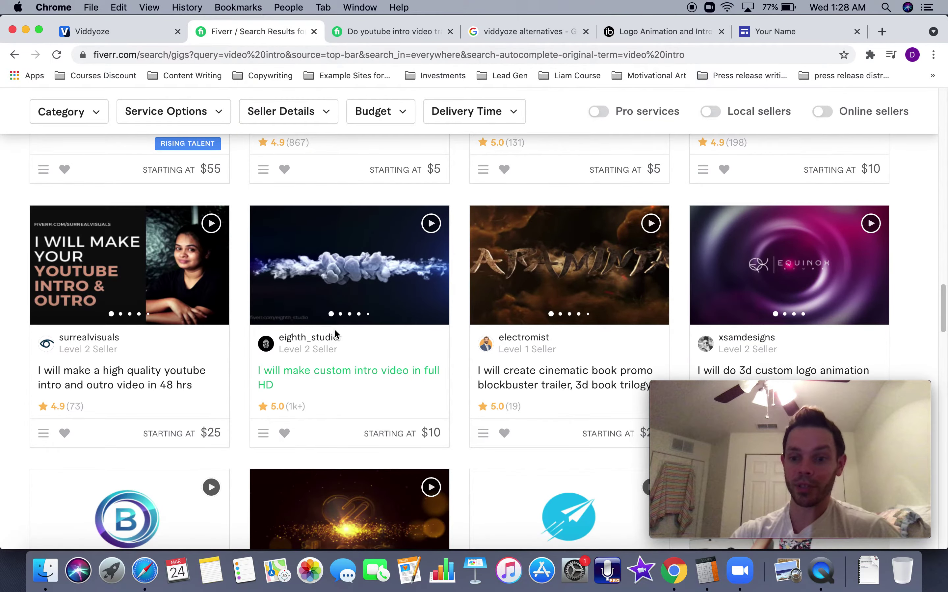
{"action": "scroll", "coordinate": [336, 334], "scroll_direction": "down", "scroll_amount": 5}
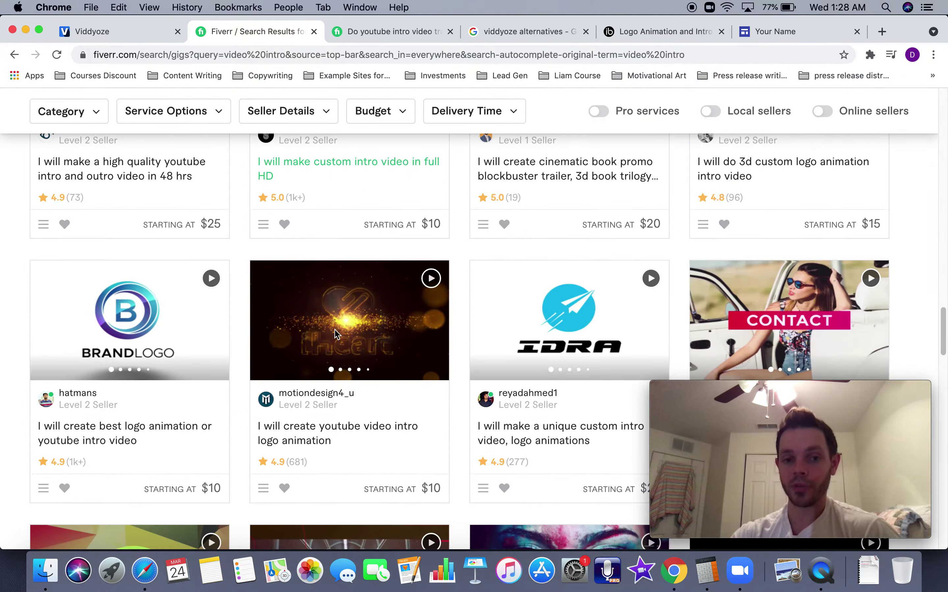
{"action": "scroll", "coordinate": [336, 335], "scroll_direction": "up", "scroll_amount": 11}
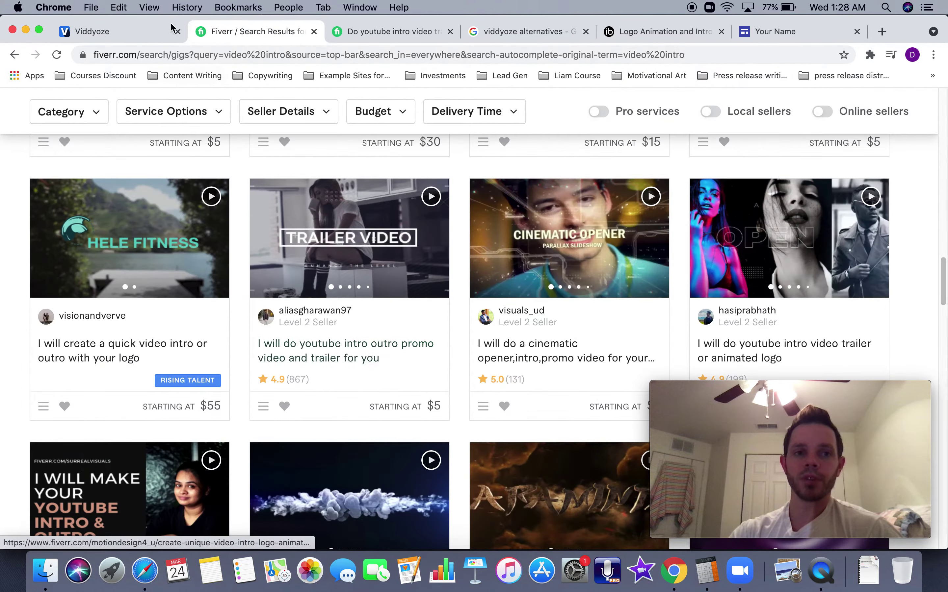
- Switch back to the Viddyoze template library and skim all templates against the Fiverr offers
{"action": "left_click", "coordinate": [137, 31]}
{"action": "scroll", "coordinate": [312, 354], "scroll_direction": "down", "scroll_amount": 1}
{"action": "scroll", "coordinate": [62, 481], "scroll_direction": "down", "scroll_amount": 2}
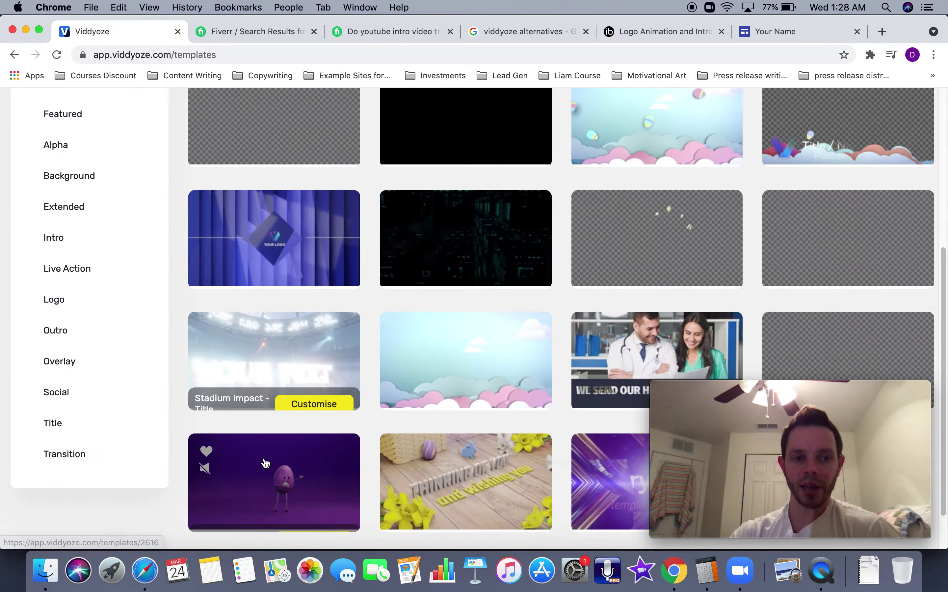
{"action": "scroll", "coordinate": [264, 461], "scroll_direction": "up", "scroll_amount": 7}
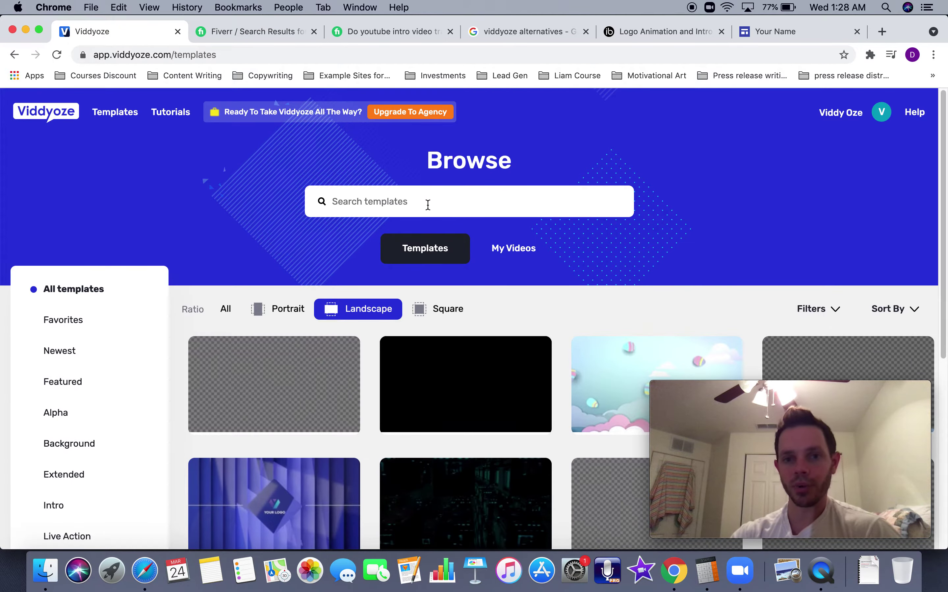
{"action": "scroll", "coordinate": [434, 226], "scroll_direction": "down", "scroll_amount": 2}
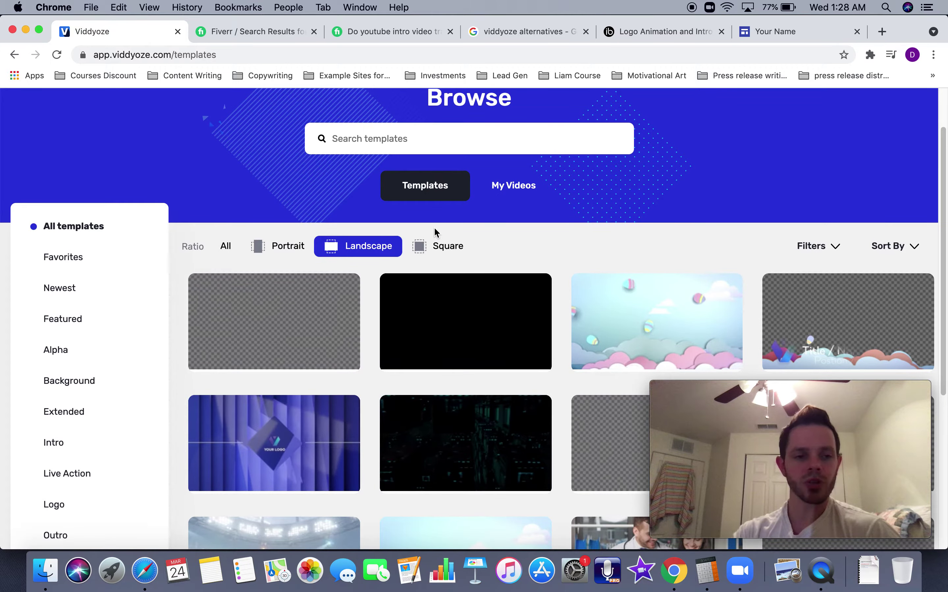
- Filter the templates to Background and look through them, then show the Featured category
{"action": "left_click", "coordinate": [75, 381]}
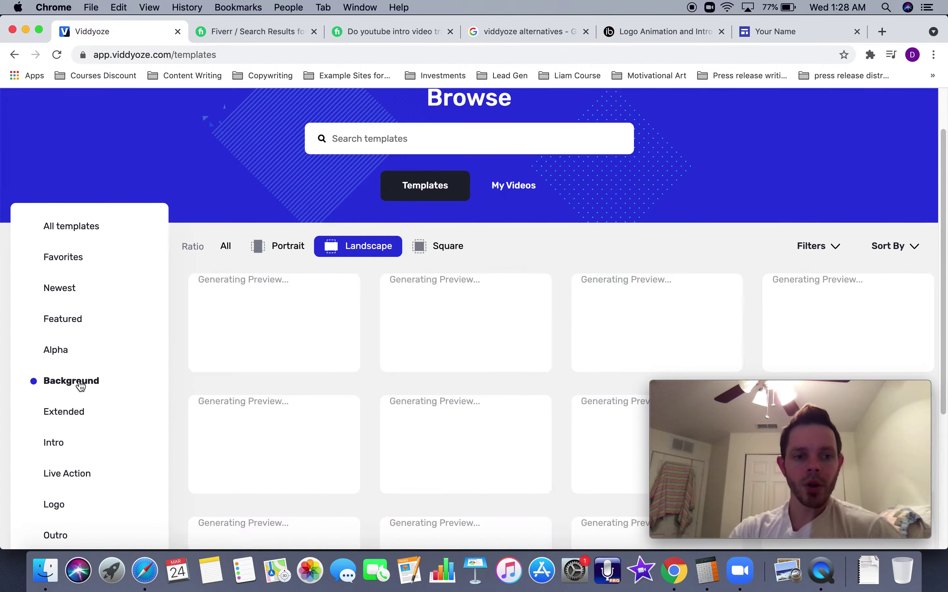
{"action": "scroll", "coordinate": [80, 388], "scroll_direction": "down", "scroll_amount": 1}
{"action": "scroll", "coordinate": [81, 388], "scroll_direction": "down", "scroll_amount": 1}
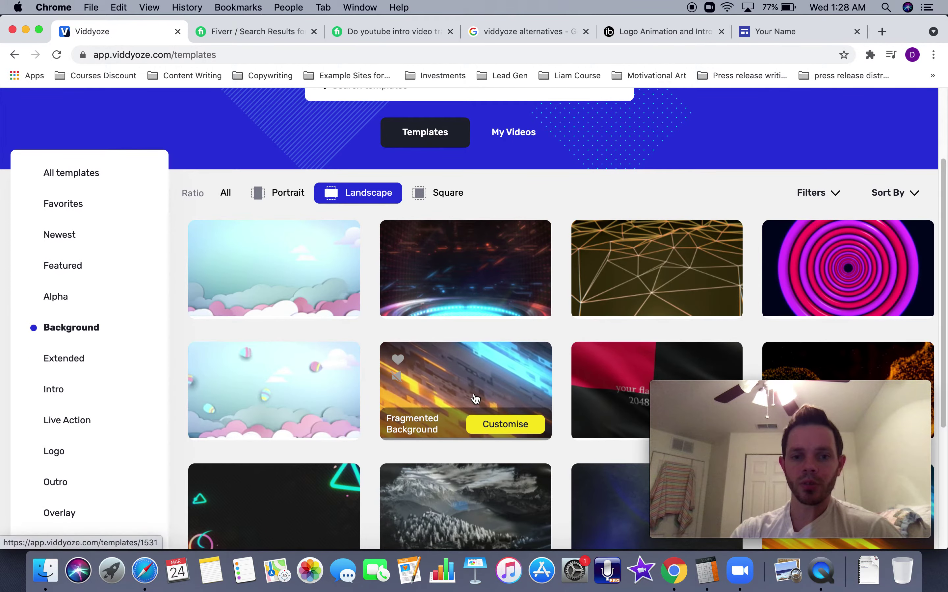
{"action": "scroll", "coordinate": [476, 399], "scroll_direction": "down", "scroll_amount": 1}
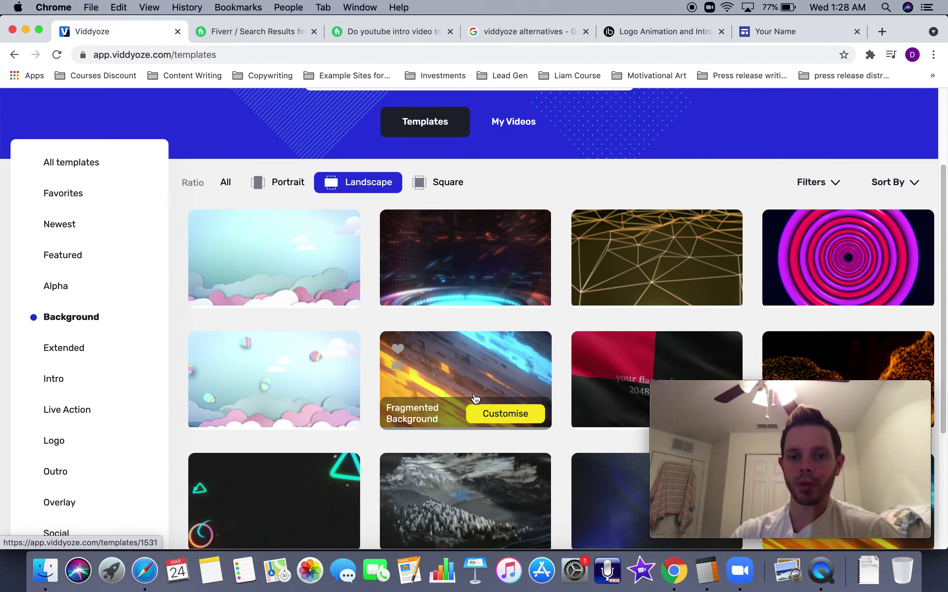
{"action": "scroll", "coordinate": [112, 407], "scroll_direction": "down", "scroll_amount": 2}
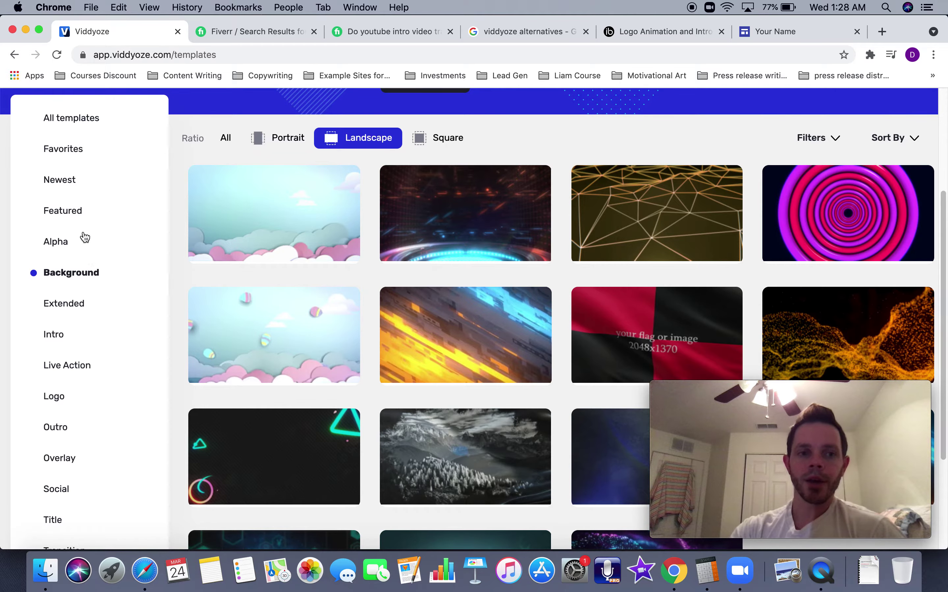
{"action": "left_click", "coordinate": [65, 214]}
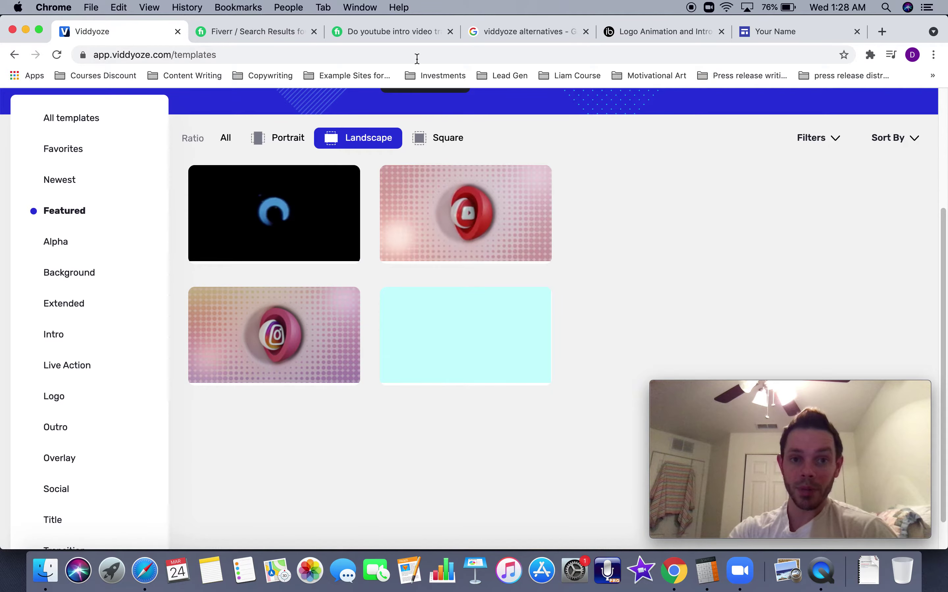
- Switch to the Introbrand site, preview template animations such as Flatverse, Typogenus and Triangular, then open its pricing page
{"action": "left_click", "coordinate": [628, 31]}
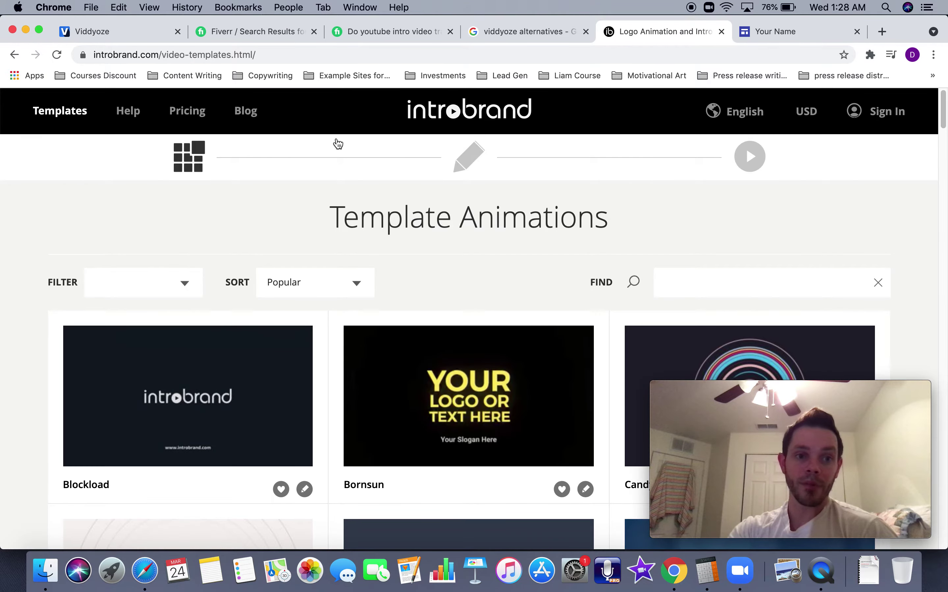
{"action": "scroll", "coordinate": [430, 233], "scroll_direction": "down", "scroll_amount": 5}
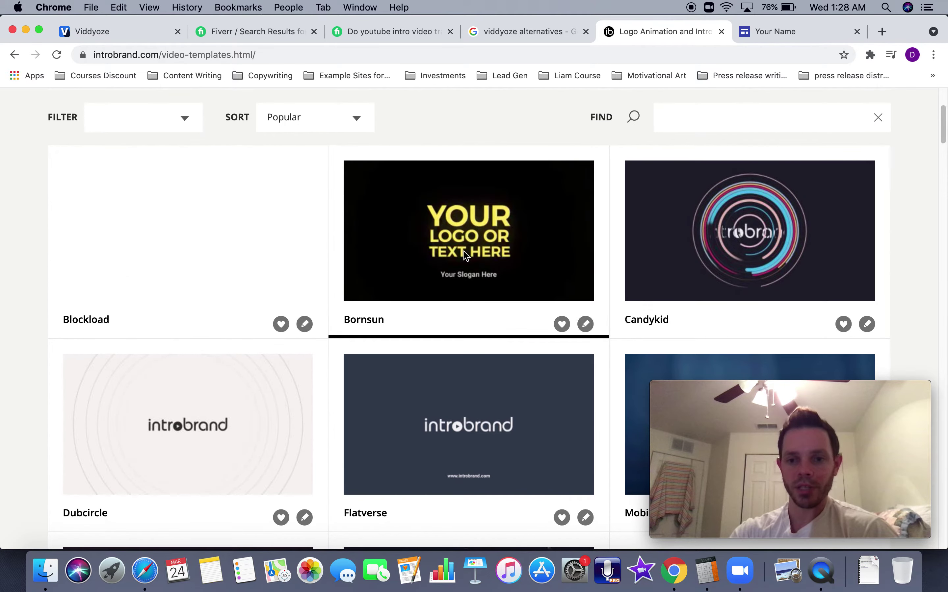
{"action": "mouse_move", "coordinate": [446, 419]}
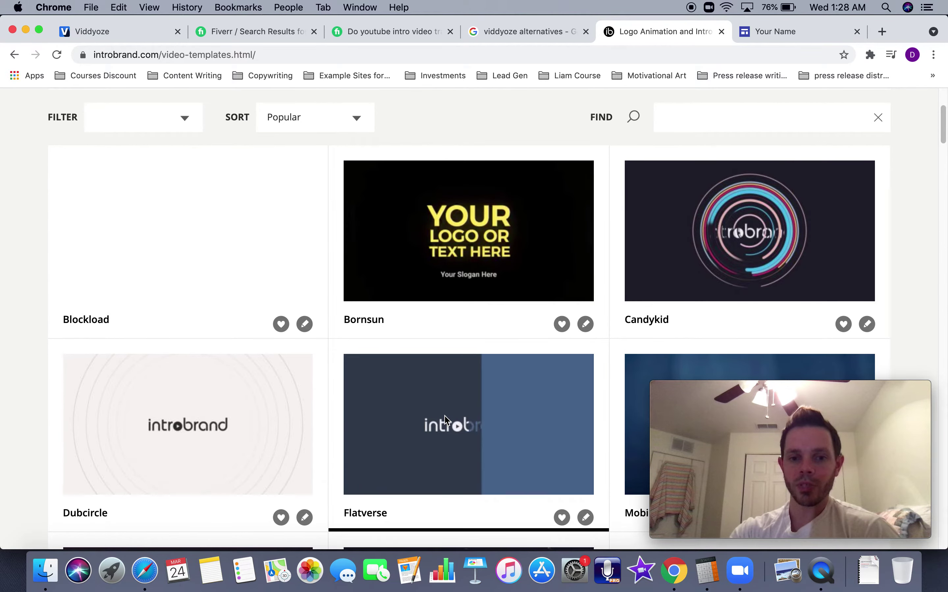
{"action": "scroll", "coordinate": [445, 418], "scroll_direction": "down", "scroll_amount": 5}
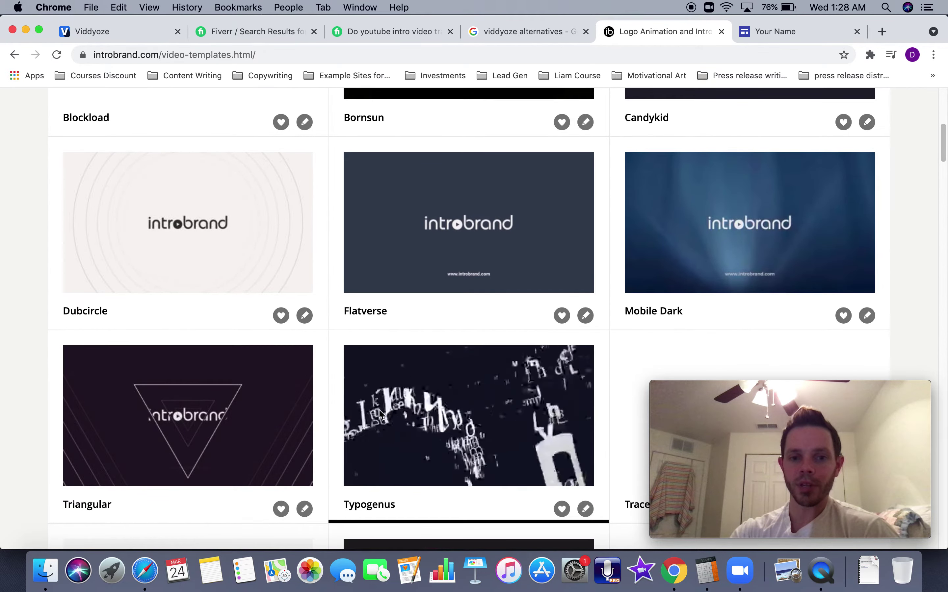
{"action": "scroll", "coordinate": [431, 418], "scroll_direction": "down", "scroll_amount": 2}
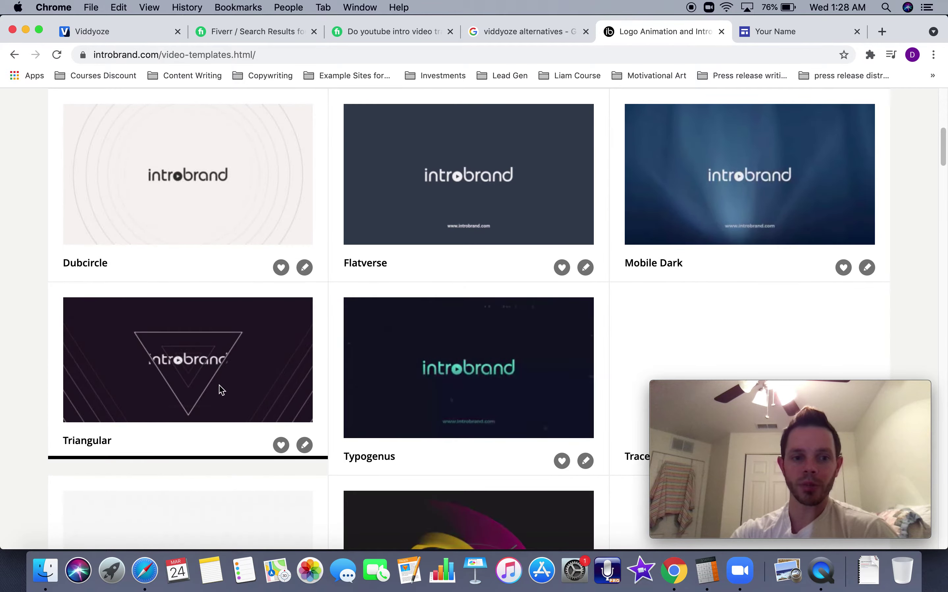
{"action": "scroll", "coordinate": [220, 387], "scroll_direction": "up", "scroll_amount": 10}
{"action": "left_click", "coordinate": [191, 114]}
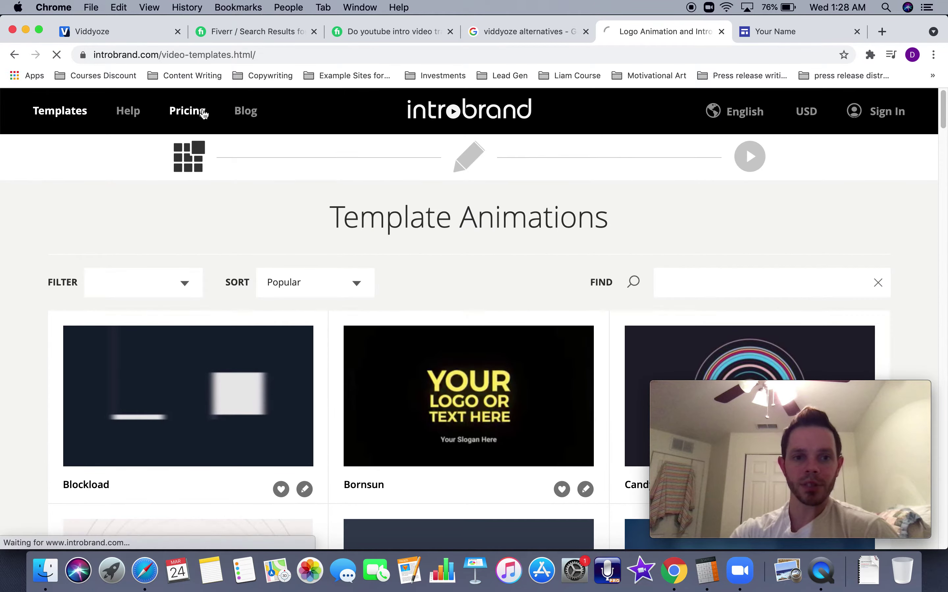
- Read Introbrand's per-video pricing tiers and switch back to the Viddyoze template library
{"action": "scroll", "coordinate": [430, 322], "scroll_direction": "down", "scroll_amount": 5}
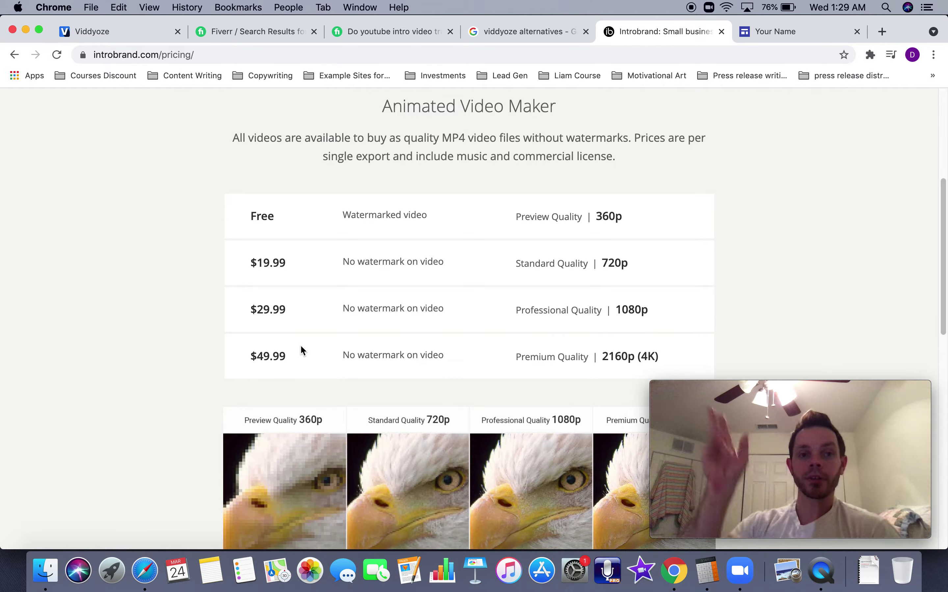
{"action": "left_click", "coordinate": [126, 29]}
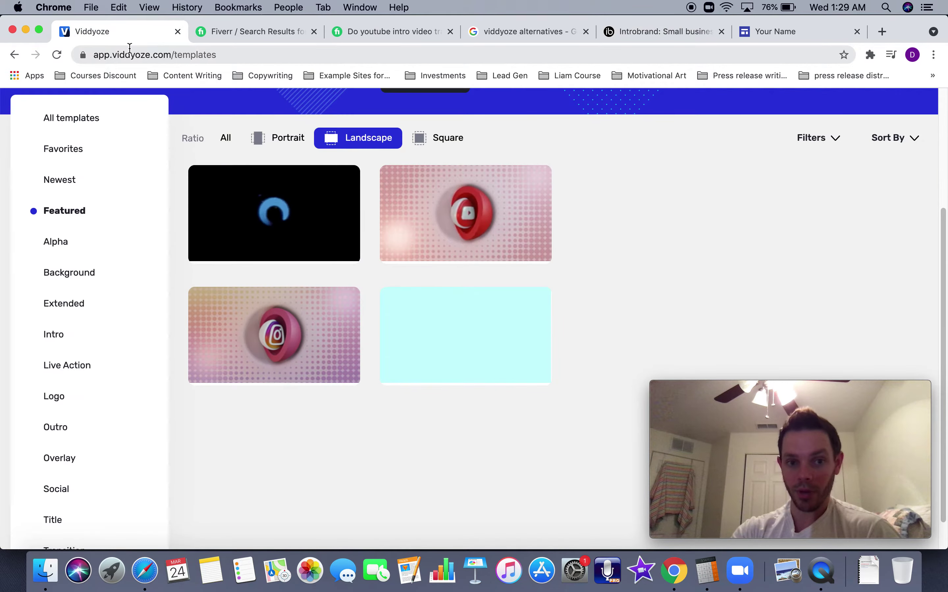
- Switch to the Fiverr video intro results and filter them to a maximum budget of $5
{"action": "left_click", "coordinate": [265, 33]}
{"action": "scroll", "coordinate": [438, 449], "scroll_direction": "up", "scroll_amount": 5}
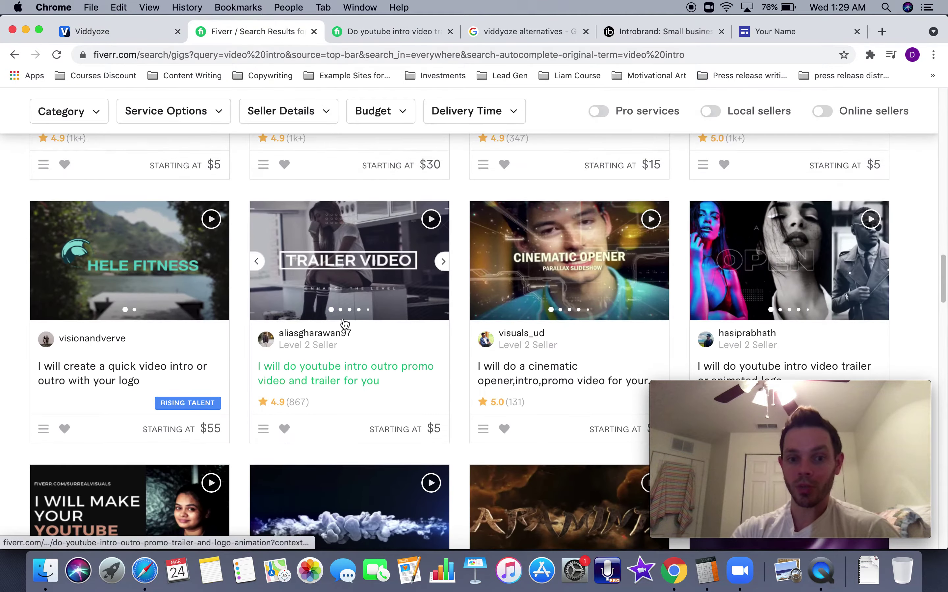
{"action": "scroll", "coordinate": [365, 379], "scroll_direction": "up", "scroll_amount": 10}
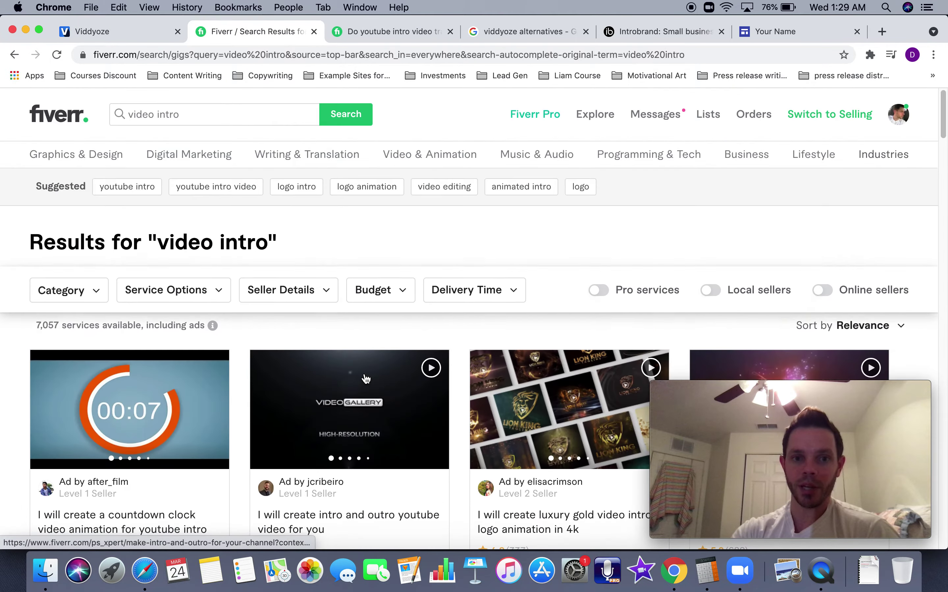
{"action": "left_click", "coordinate": [372, 292]}
{"action": "left_click", "coordinate": [482, 356]}
{"action": "type", "text": "5"}
{"action": "left_click", "coordinate": [521, 394]}
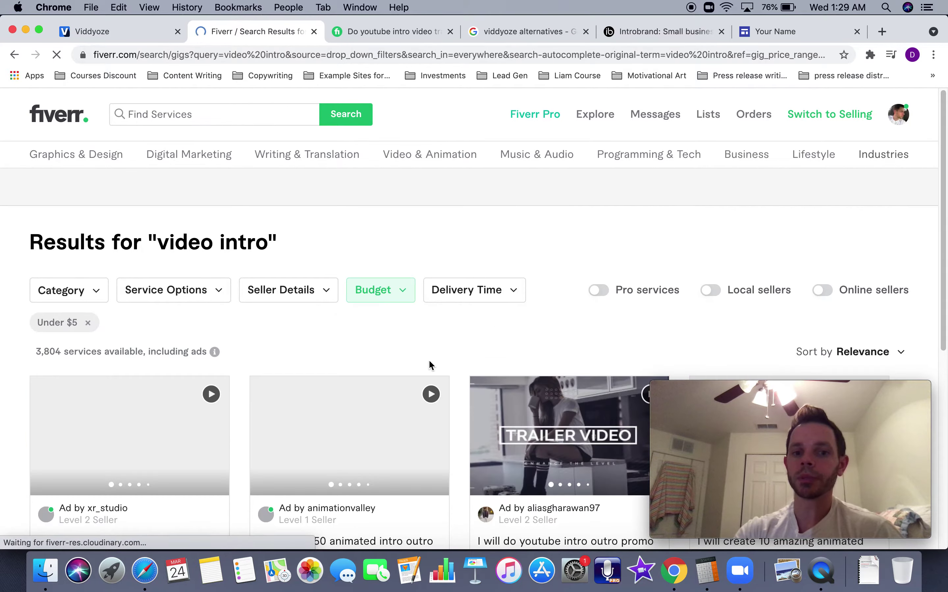
- Compare the $5 Fiverr intro gigs and their ratings with Introbrand's per-video prices
{"action": "scroll", "coordinate": [430, 365], "scroll_direction": "down", "scroll_amount": 8}
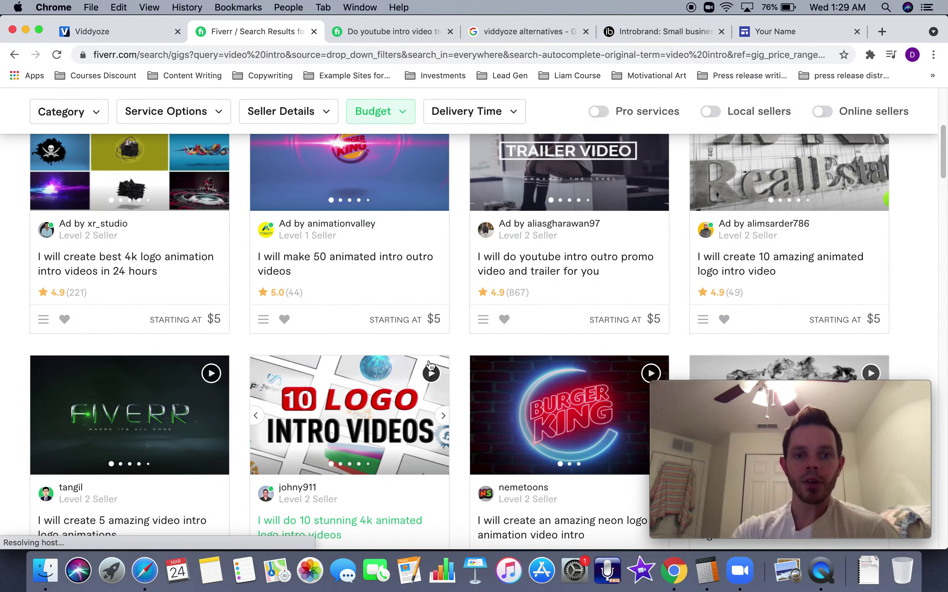
{"action": "scroll", "coordinate": [429, 365], "scroll_direction": "down", "scroll_amount": 1}
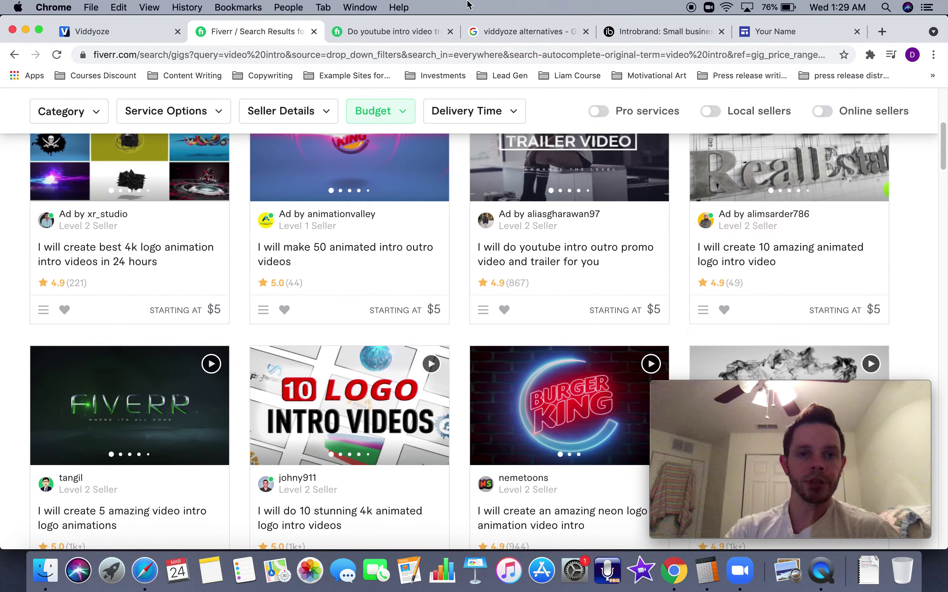
{"action": "left_click", "coordinate": [619, 34]}
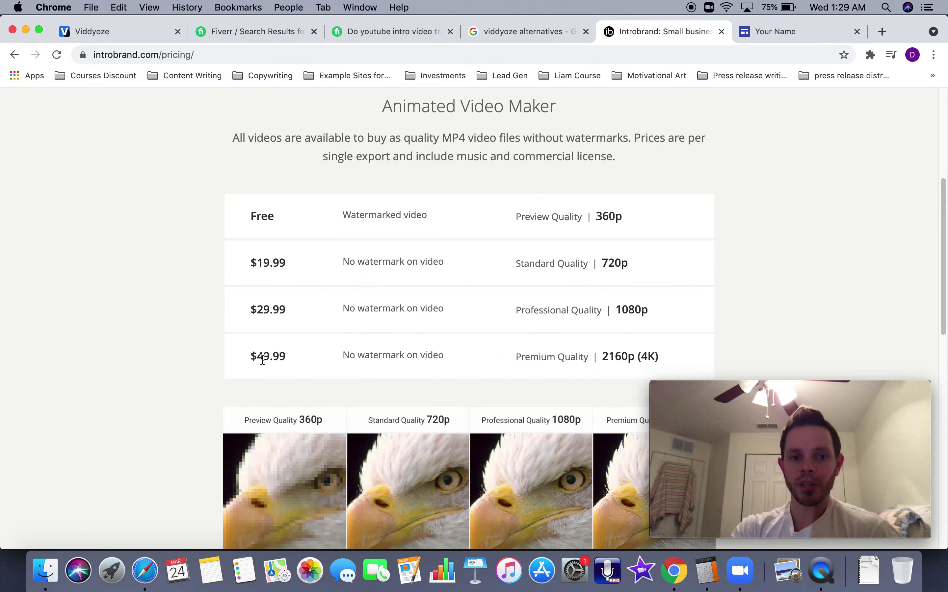
{"action": "left_click", "coordinate": [264, 26]}
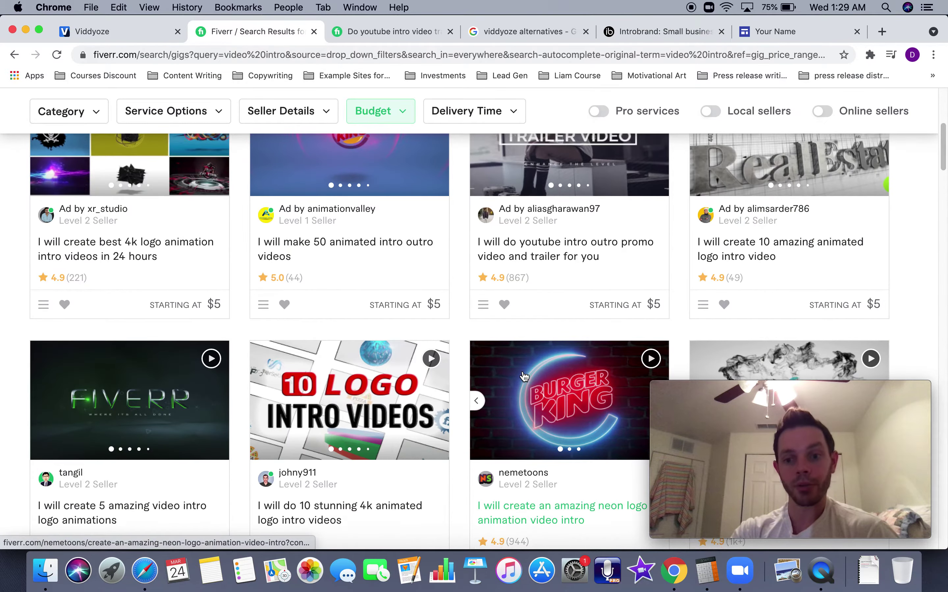
{"action": "scroll", "coordinate": [525, 374], "scroll_direction": "down", "scroll_amount": 1}
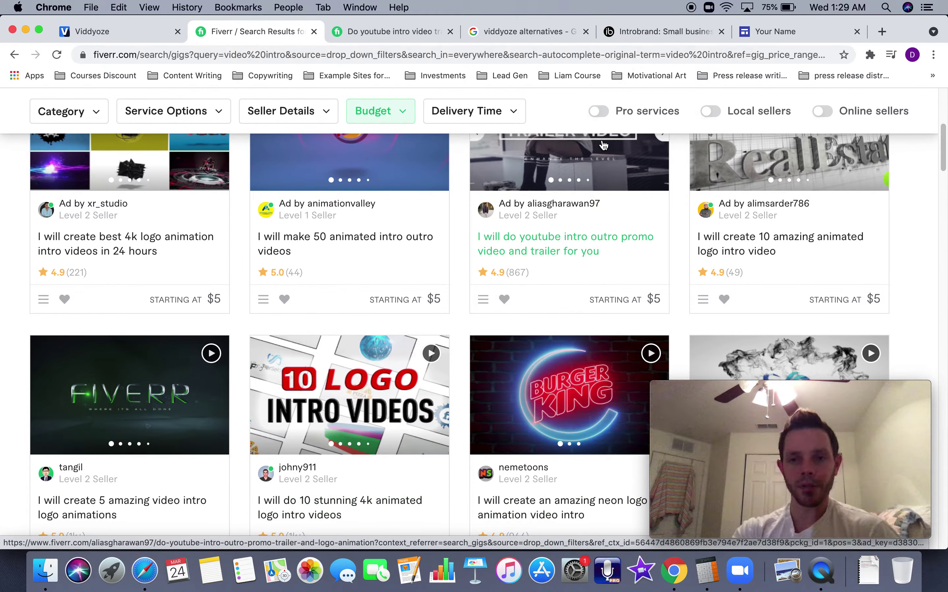
- Return to the Introbrand pricing page and open the site's template animations
{"action": "left_click", "coordinate": [651, 33]}
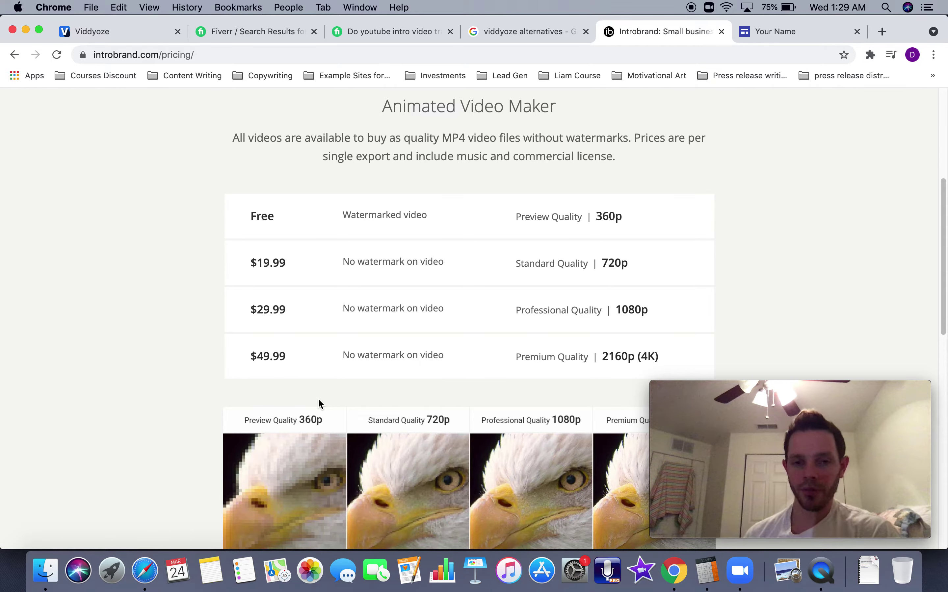
{"action": "scroll", "coordinate": [333, 390], "scroll_direction": "up", "scroll_amount": 6}
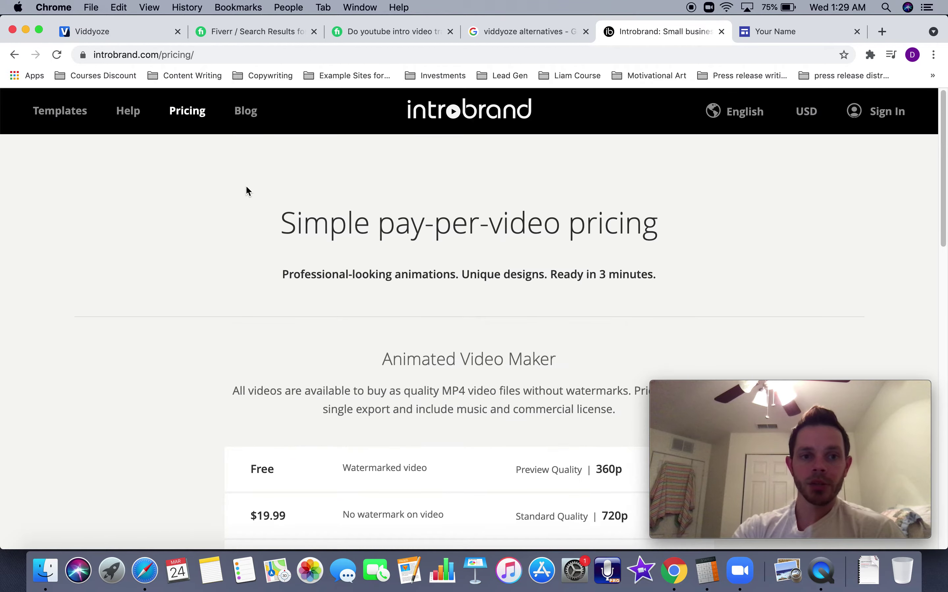
{"action": "left_click", "coordinate": [76, 113]}
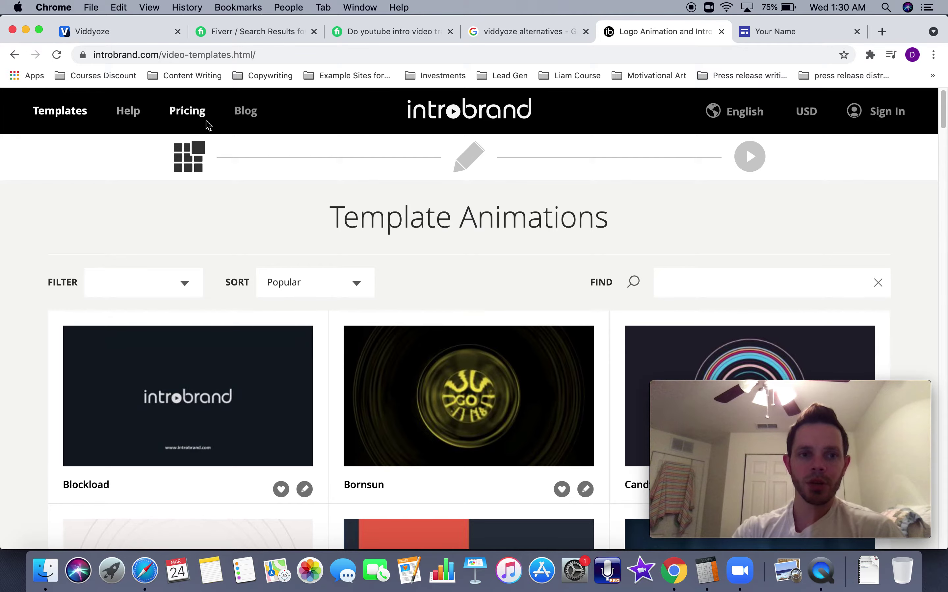
{"action": "scroll", "coordinate": [243, 302], "scroll_direction": "down", "scroll_amount": 5}
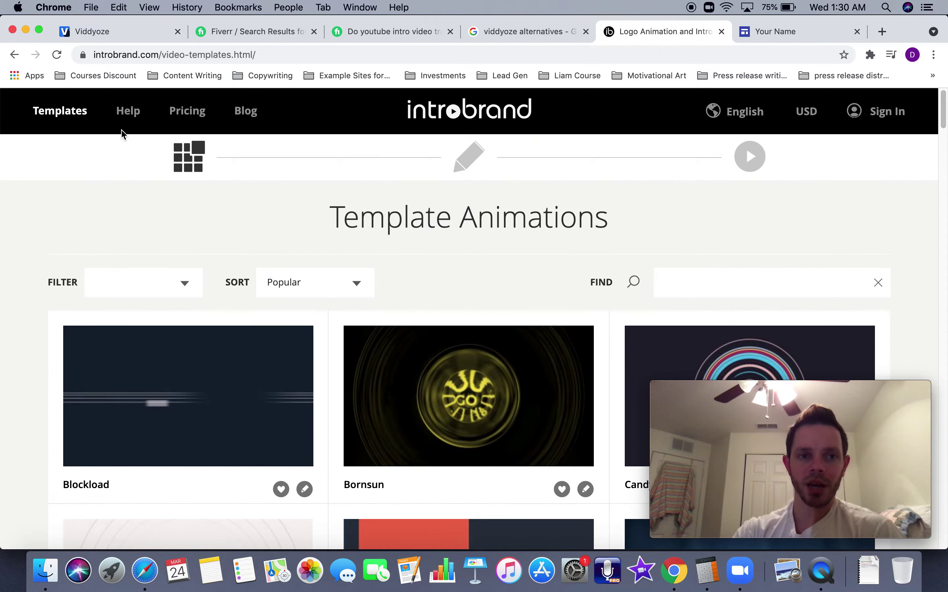
- Switch to Google Sites and create a new site from the Portfolio template, glancing at the Introbrand templates while it loads
{"action": "left_click", "coordinate": [769, 33]}
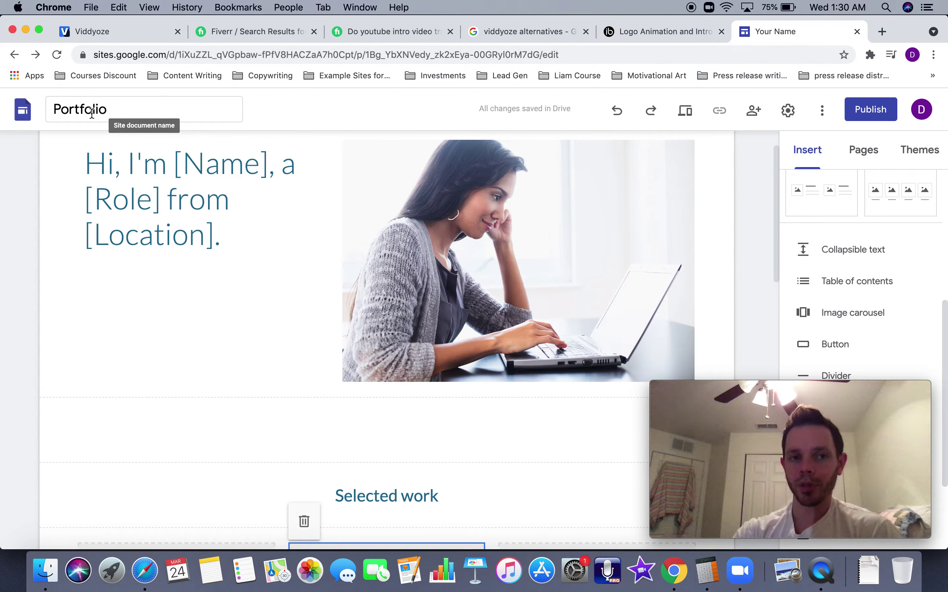
{"action": "left_click", "coordinate": [28, 110]}
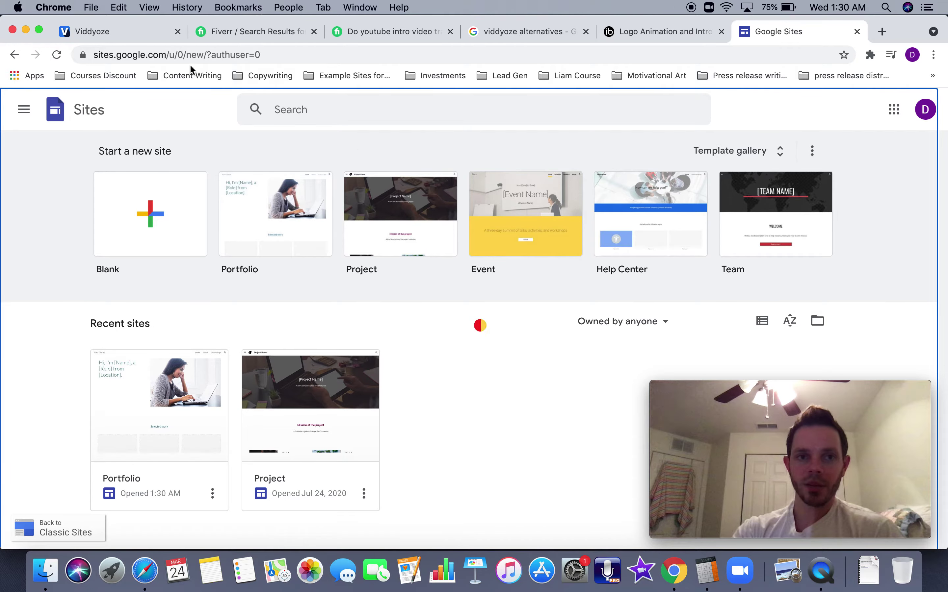
{"action": "left_click", "coordinate": [672, 34]}
{"action": "scroll", "coordinate": [525, 231], "scroll_direction": "down", "scroll_amount": 7}
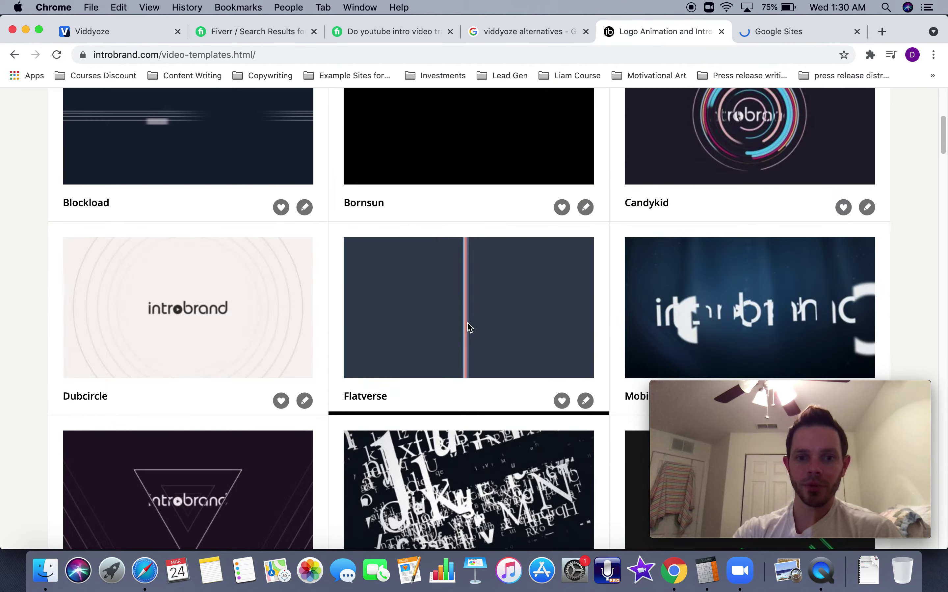
{"action": "left_click", "coordinate": [777, 31]}
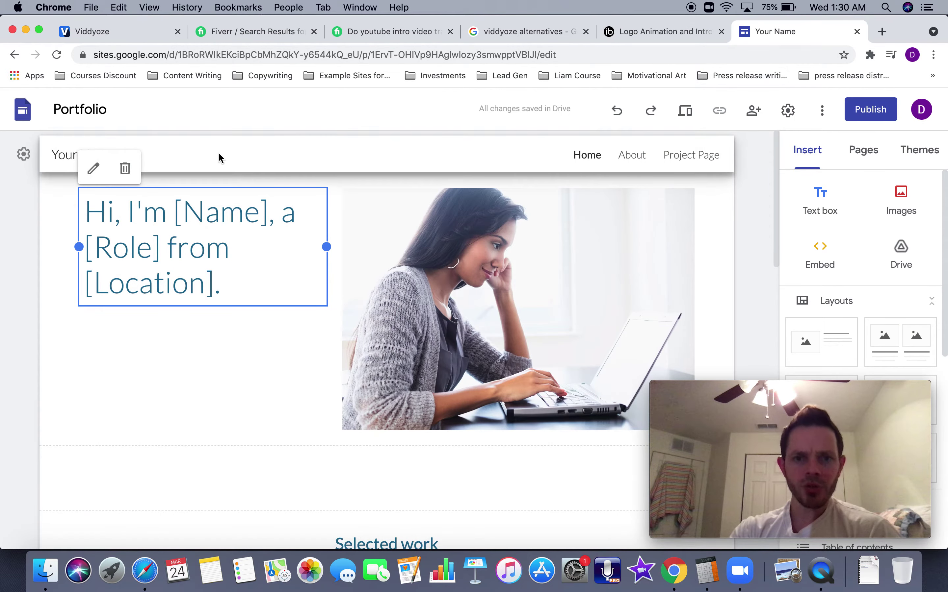
- Look over the new Portfolio page and delete the middle project placeholder in its first Selected work row
{"action": "left_click", "coordinate": [162, 155]}
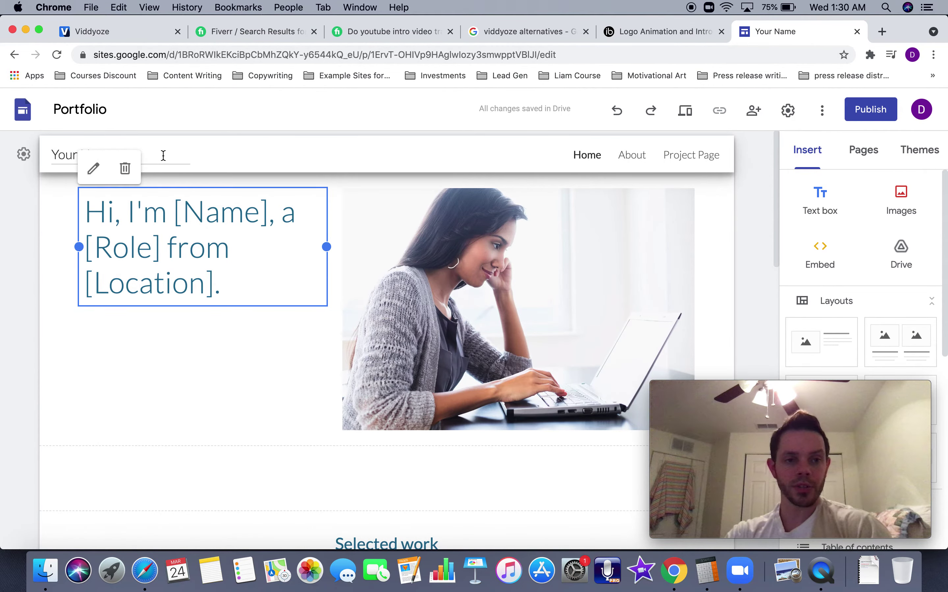
{"action": "left_click_drag", "start_coordinate": [160, 155], "coordinate": [76, 142]}
{"action": "scroll", "coordinate": [579, 253], "scroll_direction": "down", "scroll_amount": 10}
{"action": "scroll", "coordinate": [605, 327], "scroll_direction": "down", "scroll_amount": 1}
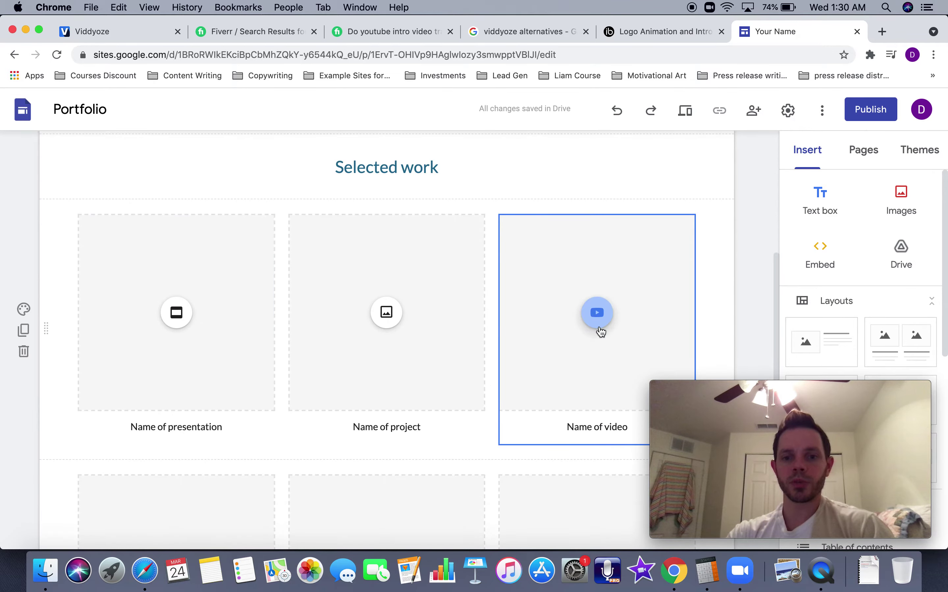
{"action": "scroll", "coordinate": [601, 331], "scroll_direction": "down", "scroll_amount": 1}
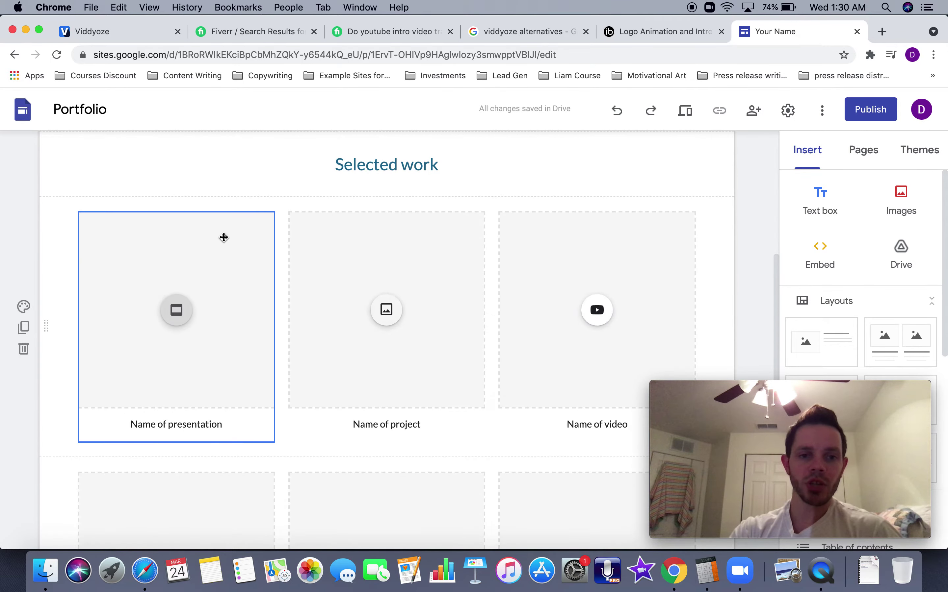
{"action": "left_click", "coordinate": [346, 245]}
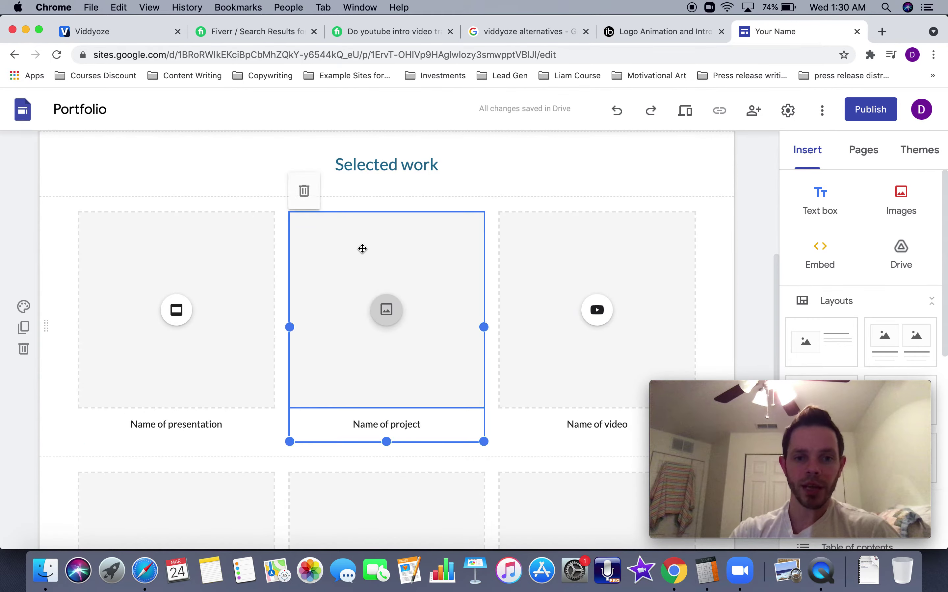
{"action": "left_click", "coordinate": [302, 192]}
- Insert a Placeholder into the empty middle spot of the first Selected work row and open its content options
{"action": "scroll", "coordinate": [933, 336], "scroll_direction": "down", "scroll_amount": 2}
{"action": "scroll", "coordinate": [916, 330], "scroll_direction": "down", "scroll_amount": 4}
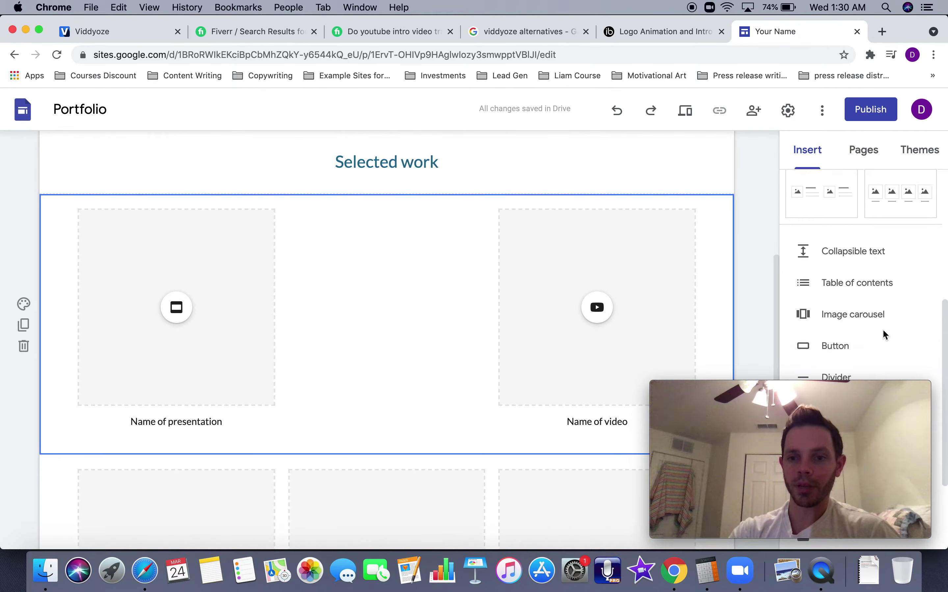
{"action": "scroll", "coordinate": [853, 347], "scroll_direction": "up", "scroll_amount": 6}
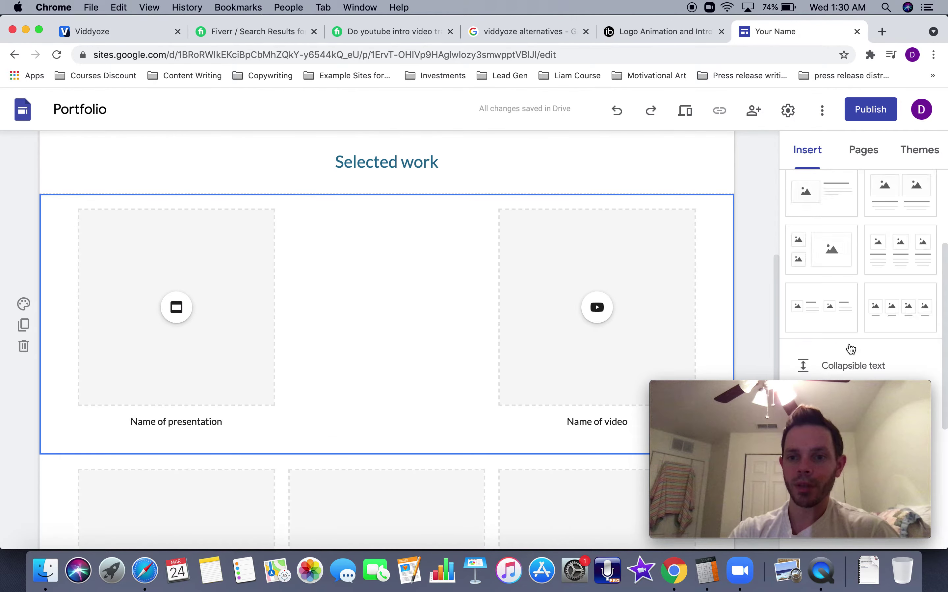
{"action": "scroll", "coordinate": [849, 344], "scroll_direction": "down", "scroll_amount": 3}
{"action": "scroll", "coordinate": [848, 345], "scroll_direction": "down", "scroll_amount": 2}
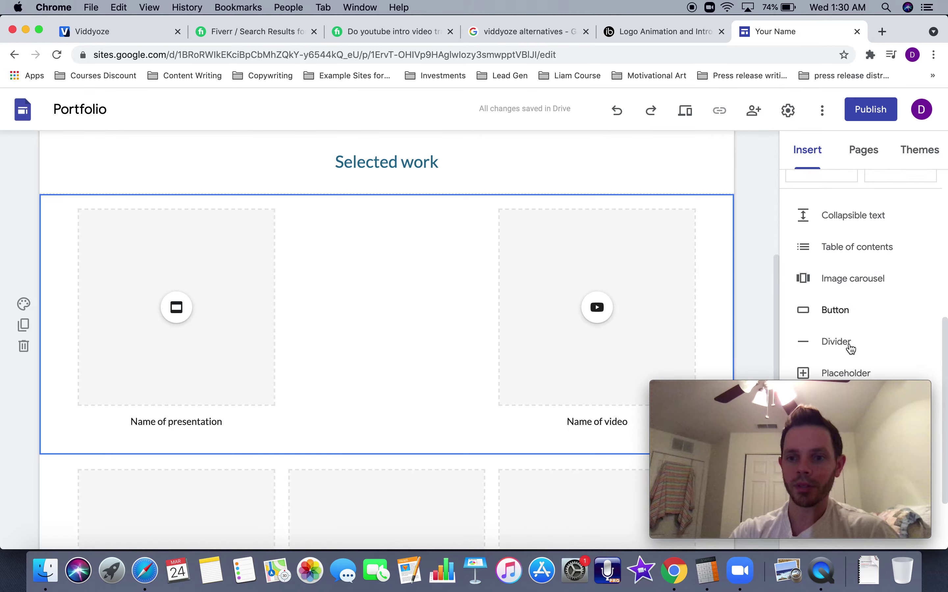
{"action": "left_click", "coordinate": [849, 339]}
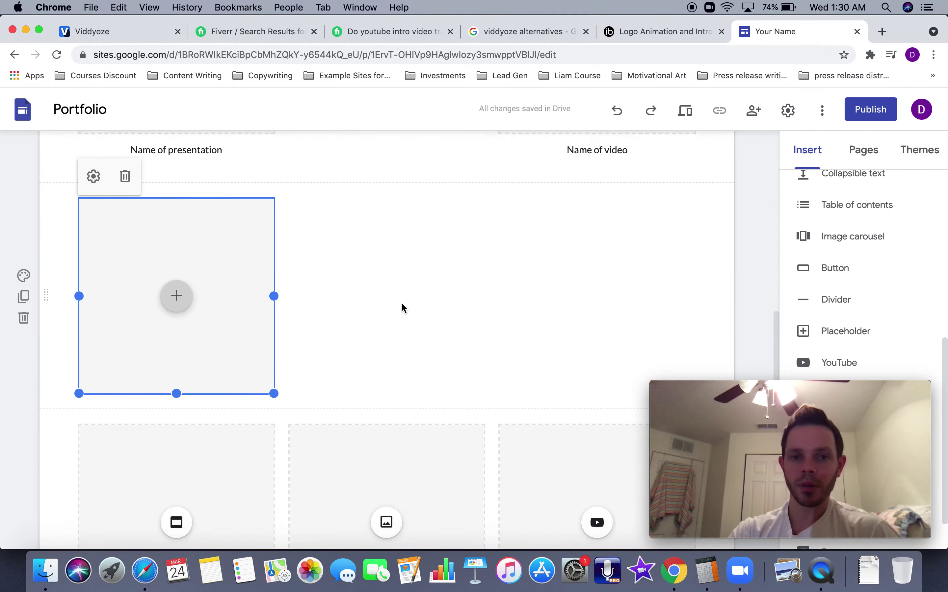
{"action": "scroll", "coordinate": [368, 315], "scroll_direction": "up", "scroll_amount": 3}
{"action": "left_click_drag", "start_coordinate": [228, 385], "coordinate": [400, 283]}
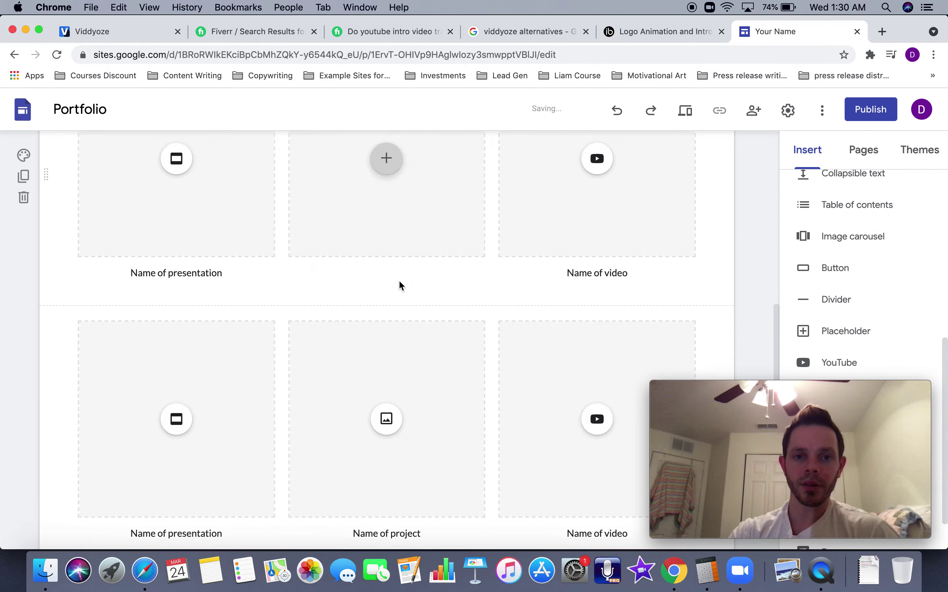
{"action": "scroll", "coordinate": [400, 284], "scroll_direction": "up", "scroll_amount": 3}
{"action": "left_click", "coordinate": [387, 365]}
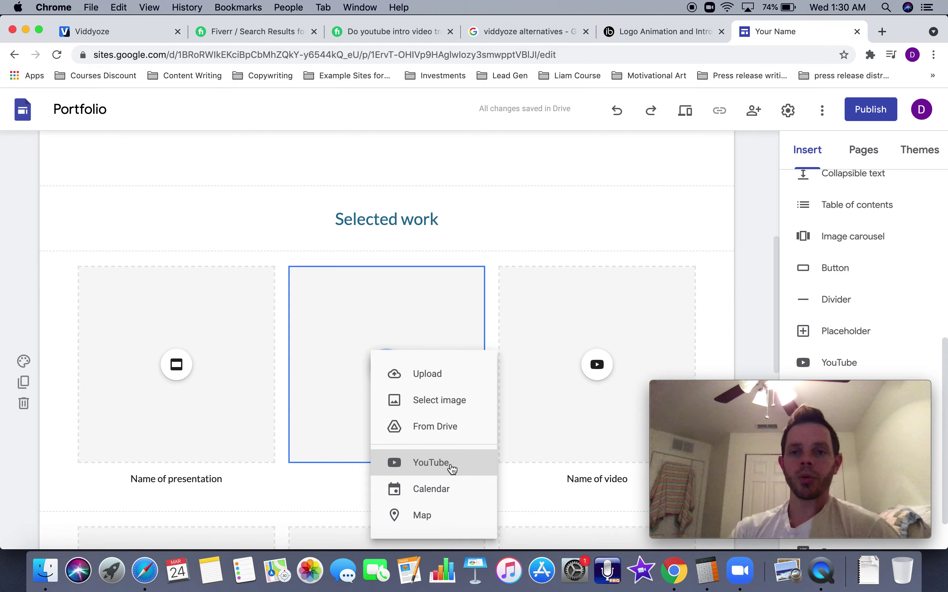
- Switch to the Viddyoze template library and show the Intro category
{"action": "left_click", "coordinate": [142, 38]}
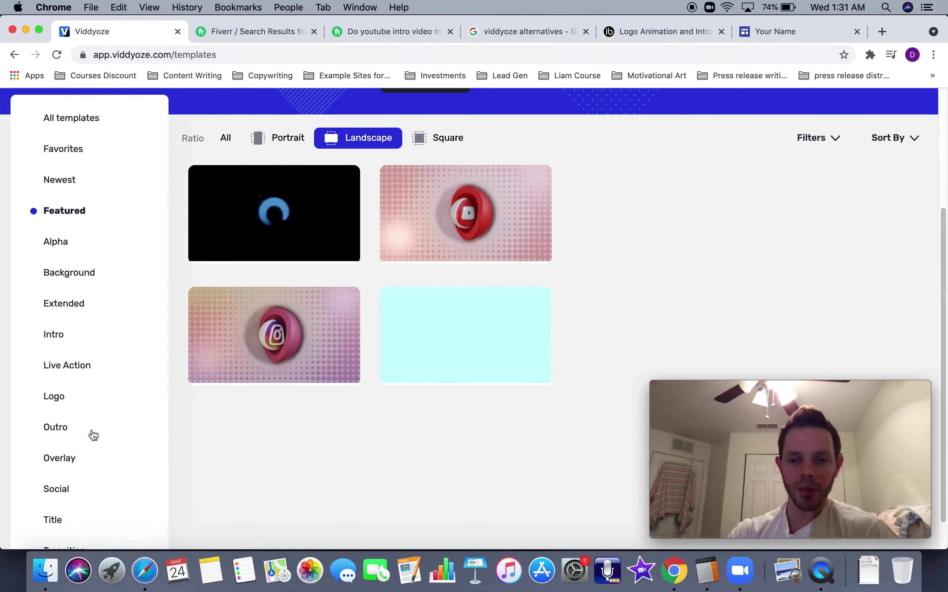
{"action": "mouse_move", "coordinate": [254, 209]}
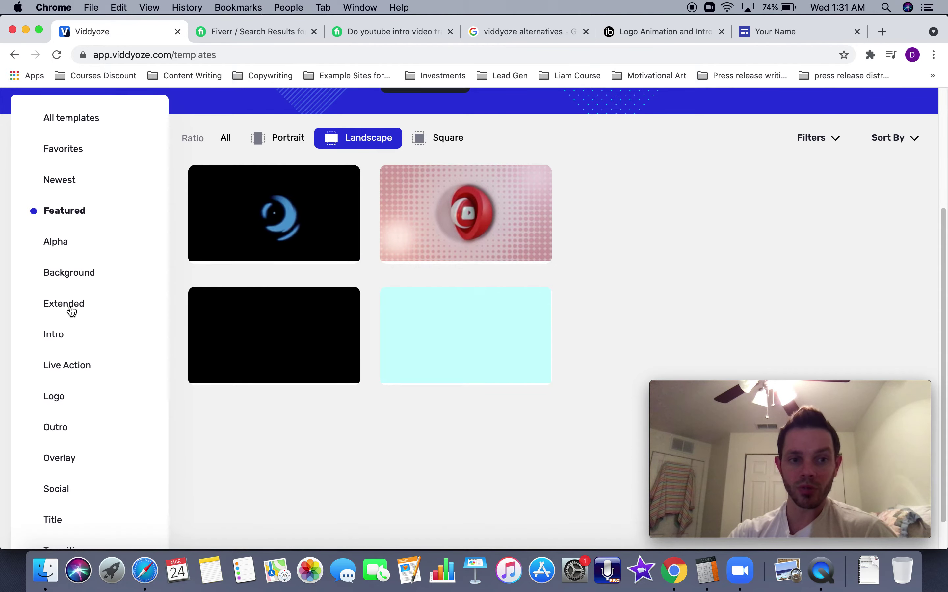
{"action": "left_click", "coordinate": [57, 333]}
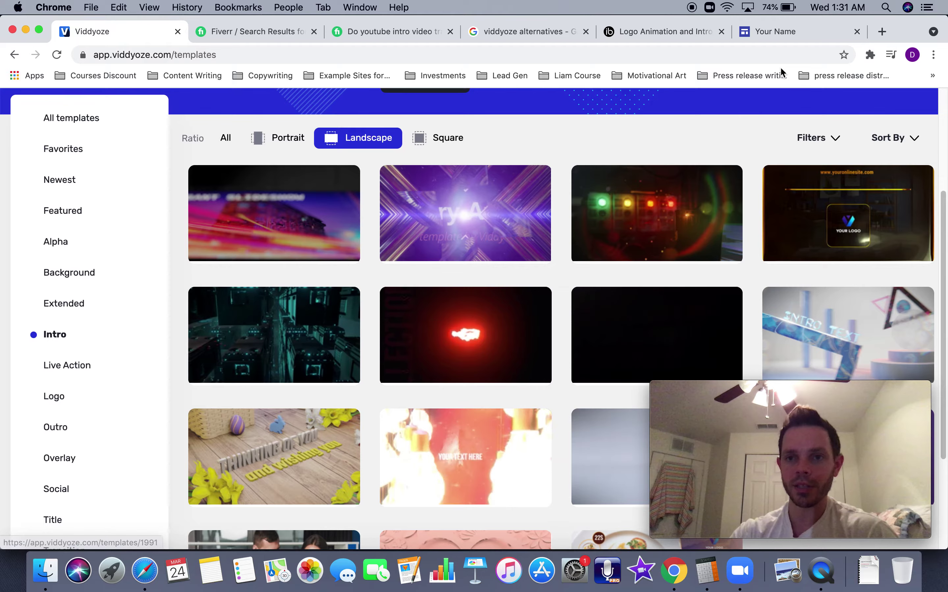
- Review the Google Sites Portfolio page down to its contact section and back up, and return to the $5 Fiverr gigs
{"action": "left_click", "coordinate": [775, 31]}
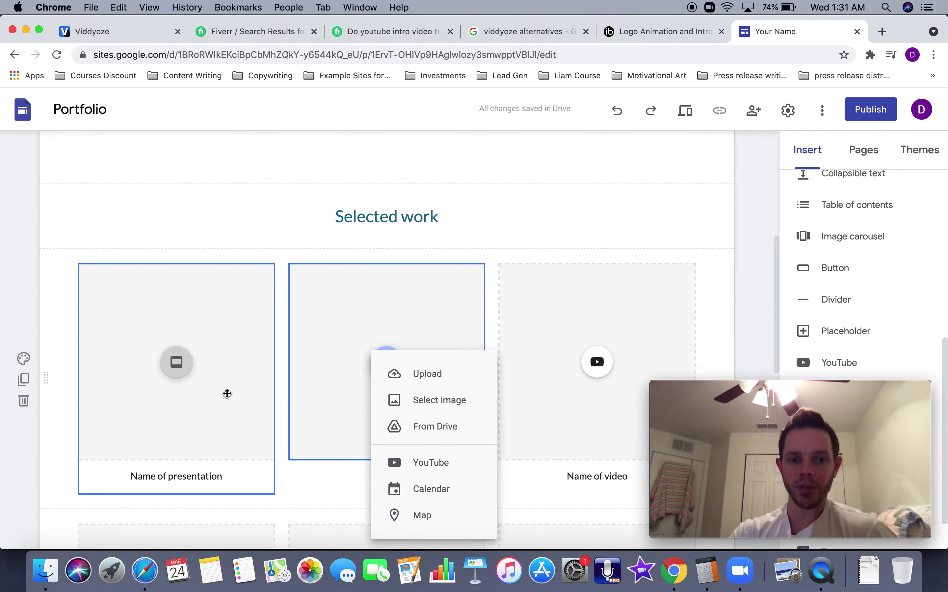
{"action": "scroll", "coordinate": [227, 393], "scroll_direction": "down", "scroll_amount": 9}
{"action": "scroll", "coordinate": [233, 397], "scroll_direction": "down", "scroll_amount": 5}
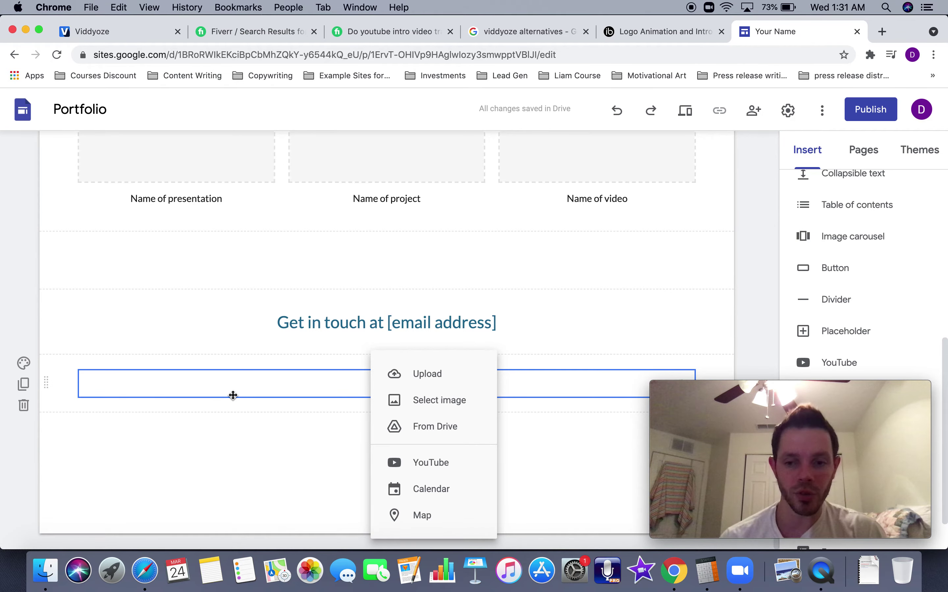
{"action": "scroll", "coordinate": [364, 222], "scroll_direction": "up", "scroll_amount": 15}
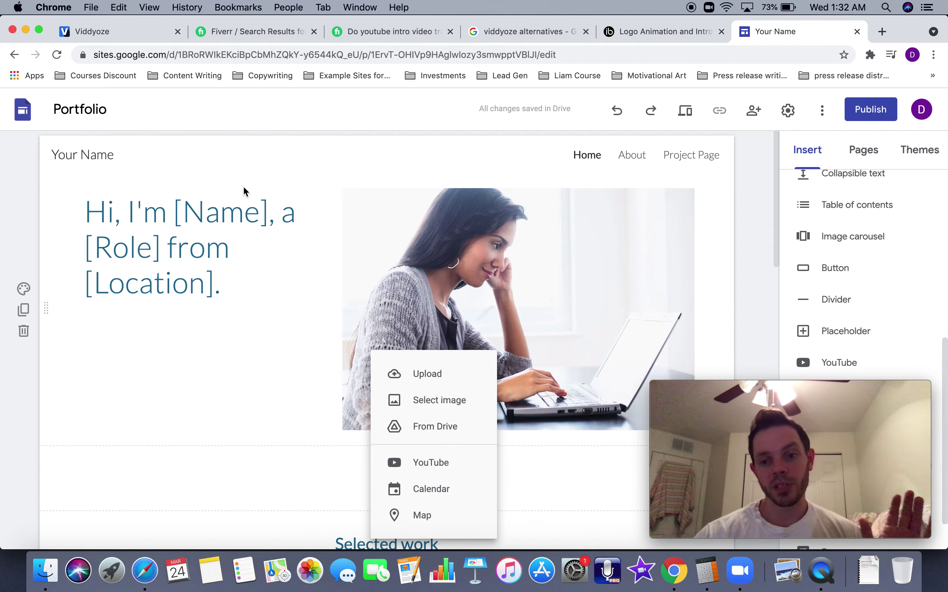
{"action": "left_click", "coordinate": [279, 37]}
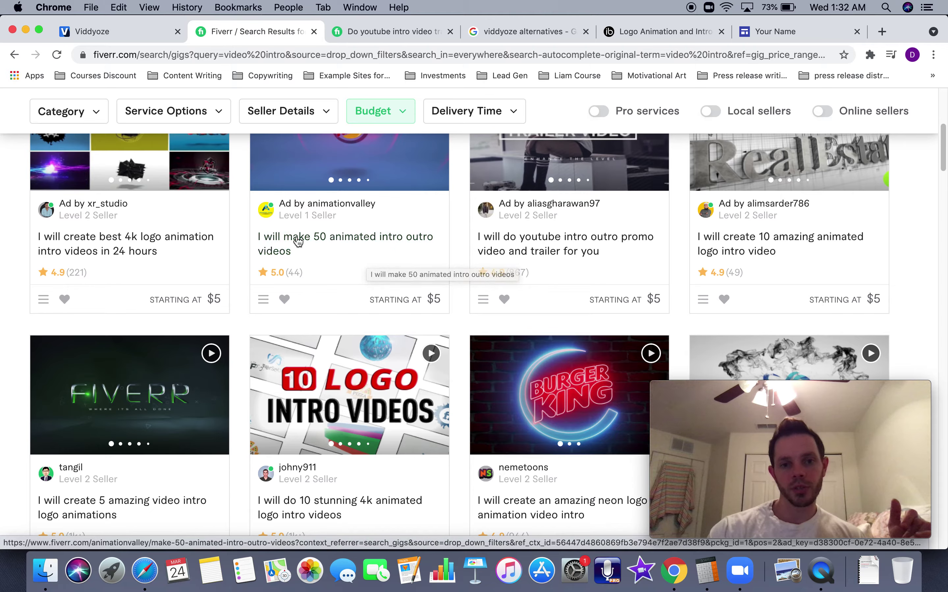
- Browse the $5 video intro gigs in the Fiverr search results and return to the first row of ads
{"action": "scroll", "coordinate": [309, 288], "scroll_direction": "down", "scroll_amount": 5}
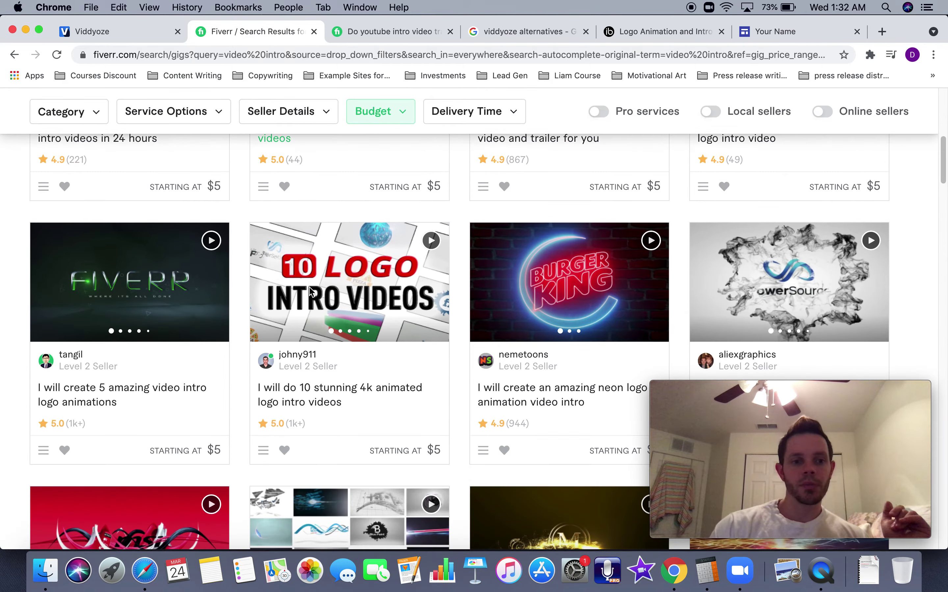
{"action": "scroll", "coordinate": [291, 304], "scroll_direction": "down", "scroll_amount": 1}
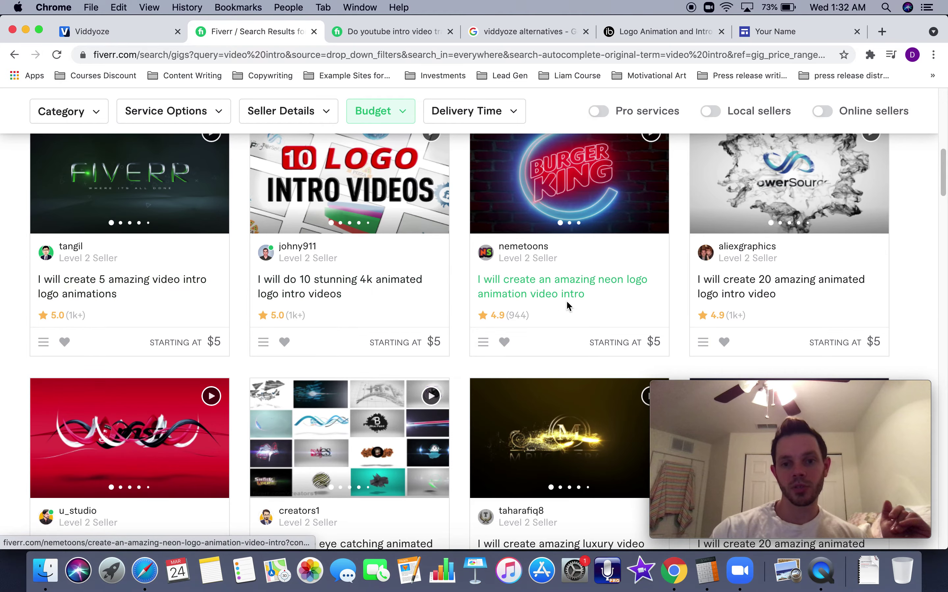
{"action": "scroll", "coordinate": [656, 308], "scroll_direction": "down", "scroll_amount": 4}
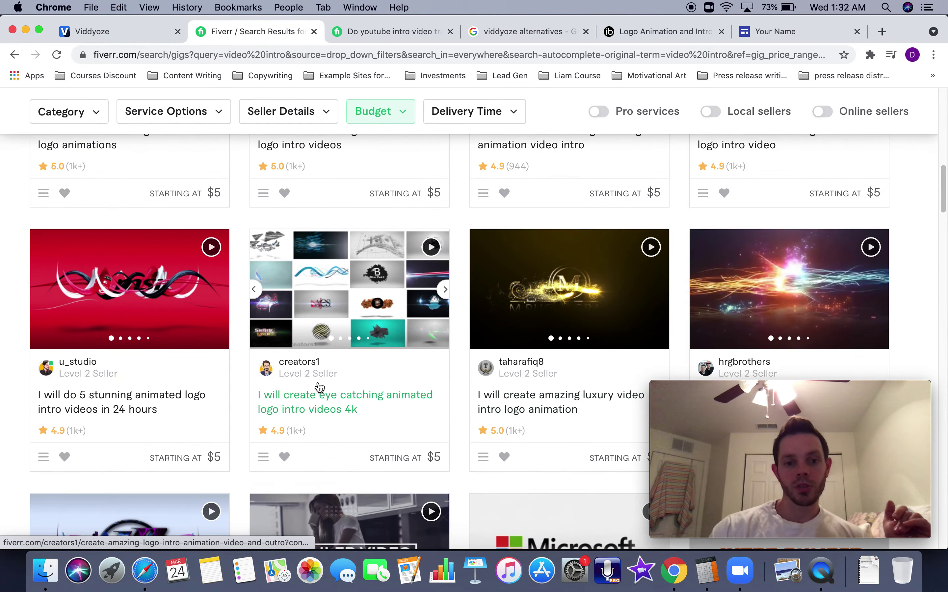
{"action": "scroll", "coordinate": [313, 393], "scroll_direction": "up", "scroll_amount": 13}
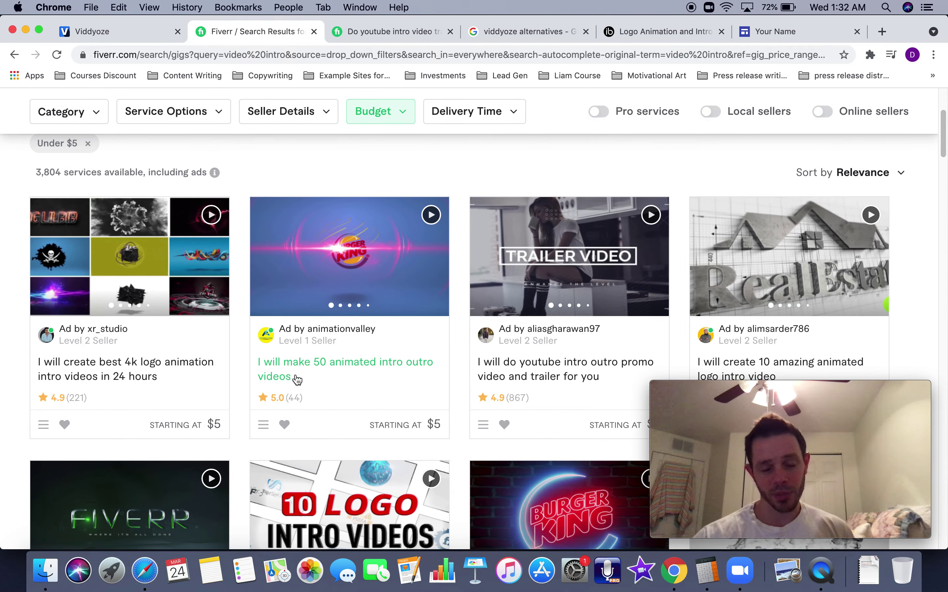
- Switch to the Viddyoze template library and look through the landscape Intro templates, previewing Inside Tech Titles
{"action": "left_click", "coordinate": [122, 35]}
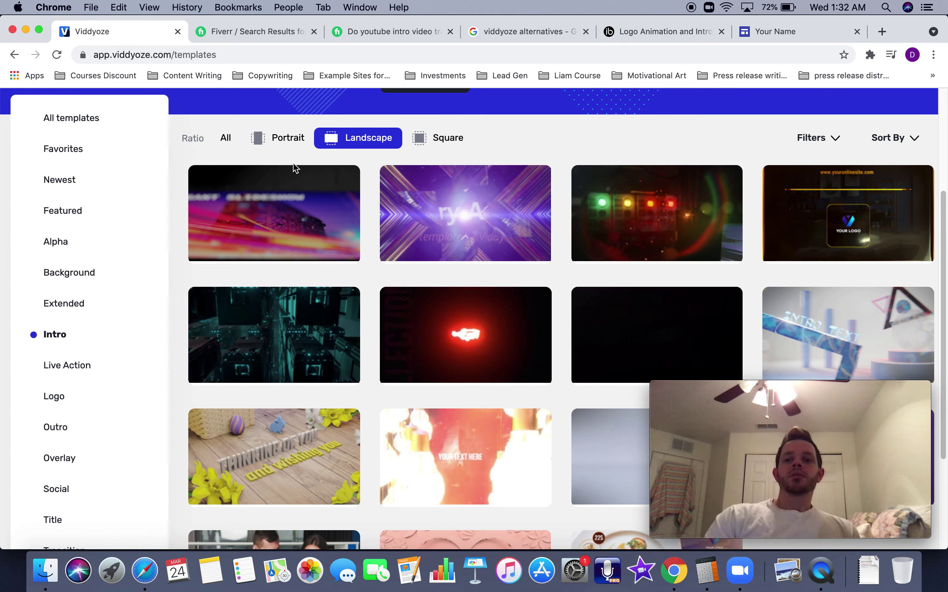
{"action": "mouse_move", "coordinate": [286, 174]}
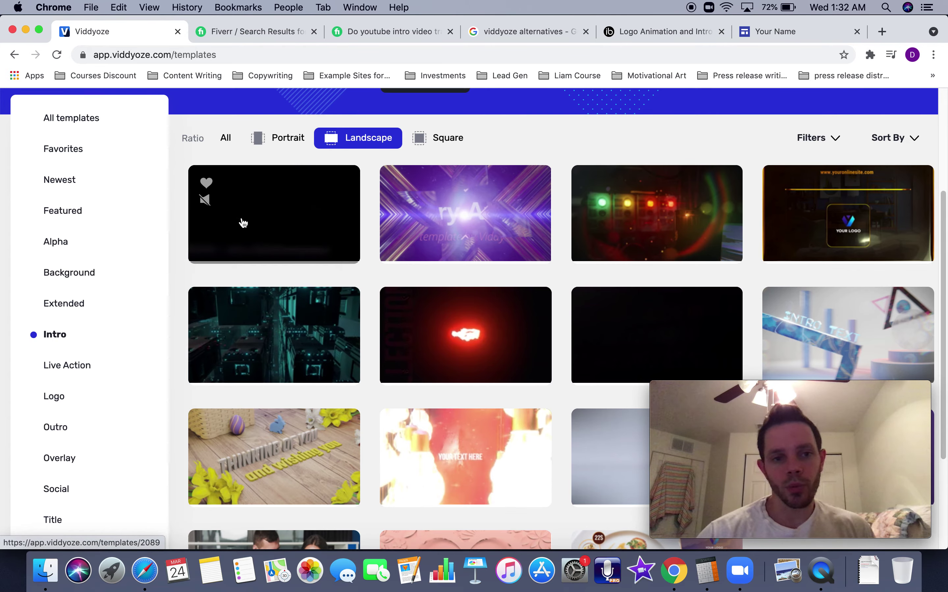
{"action": "mouse_move", "coordinate": [258, 375]}
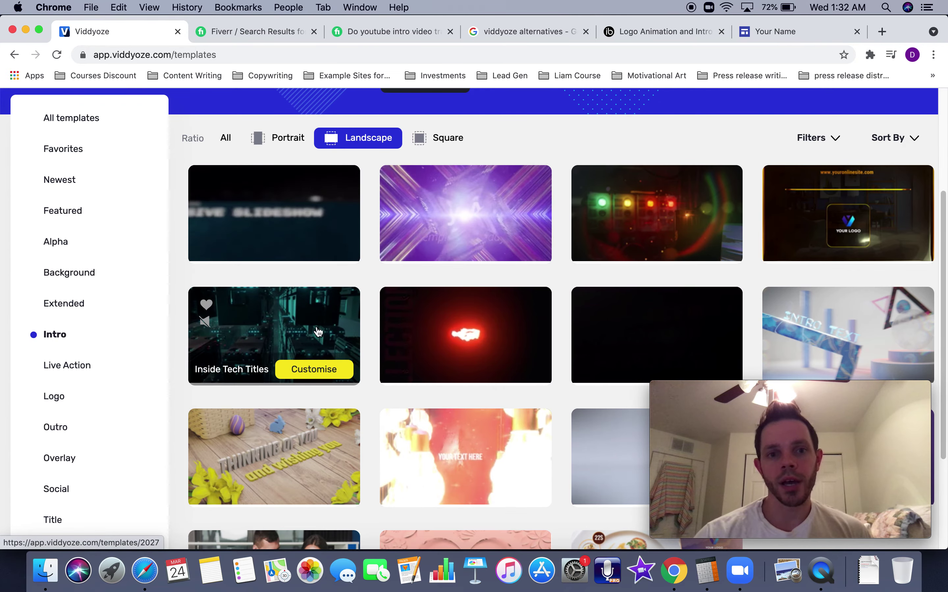
{"action": "scroll", "coordinate": [300, 322], "scroll_direction": "down", "scroll_amount": 1}
{"action": "scroll", "coordinate": [299, 322], "scroll_direction": "down", "scroll_amount": 3}
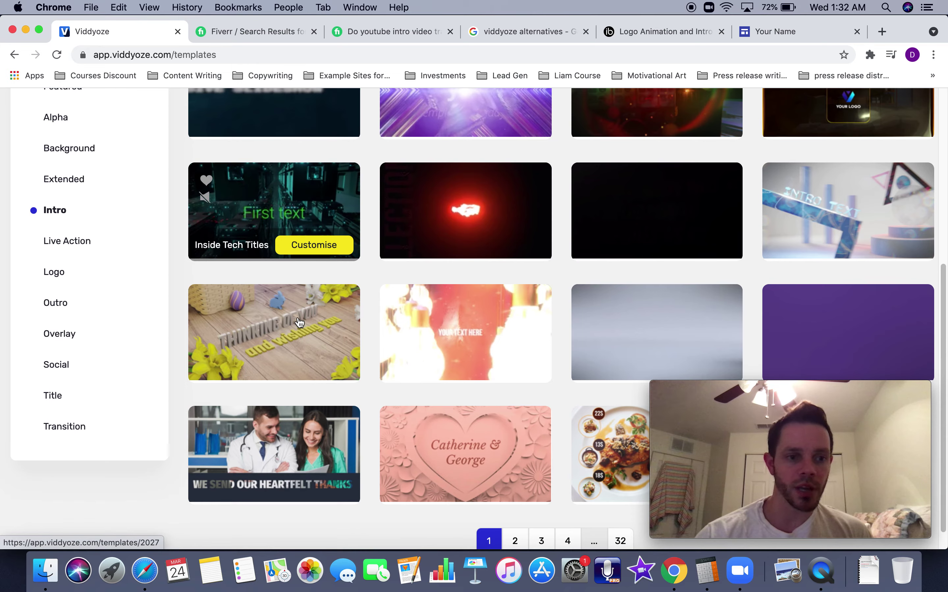
- Show the Transition category of Viddyoze templates and look over its landscape designs
{"action": "left_click", "coordinate": [73, 431]}
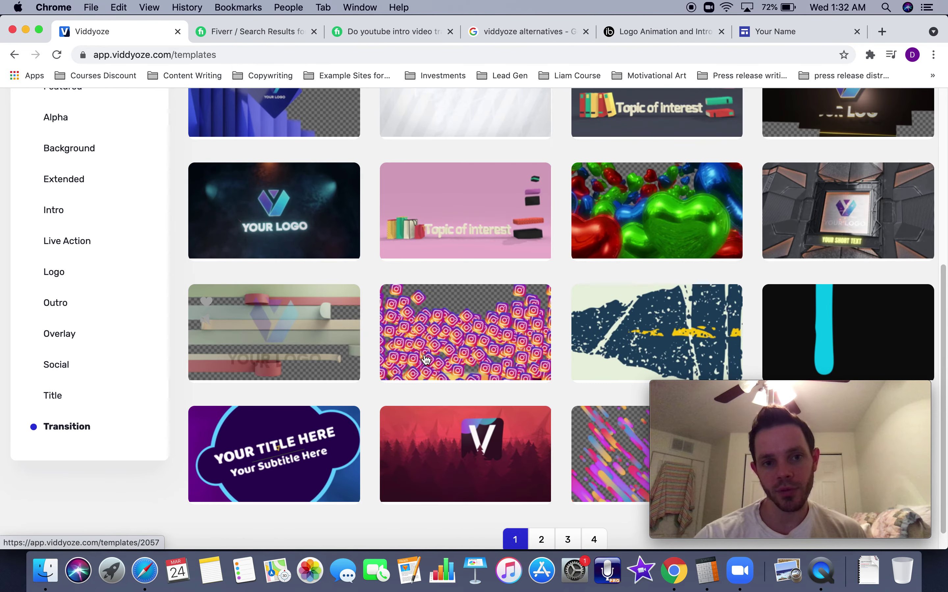
{"action": "scroll", "coordinate": [314, 345], "scroll_direction": "up", "scroll_amount": 1}
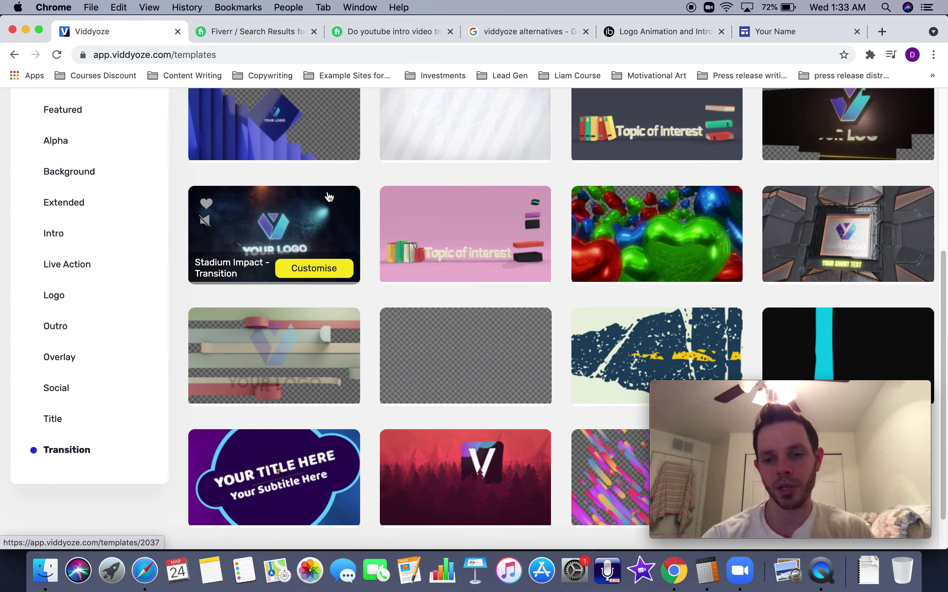
{"action": "scroll", "coordinate": [468, 231], "scroll_direction": "up", "scroll_amount": 2}
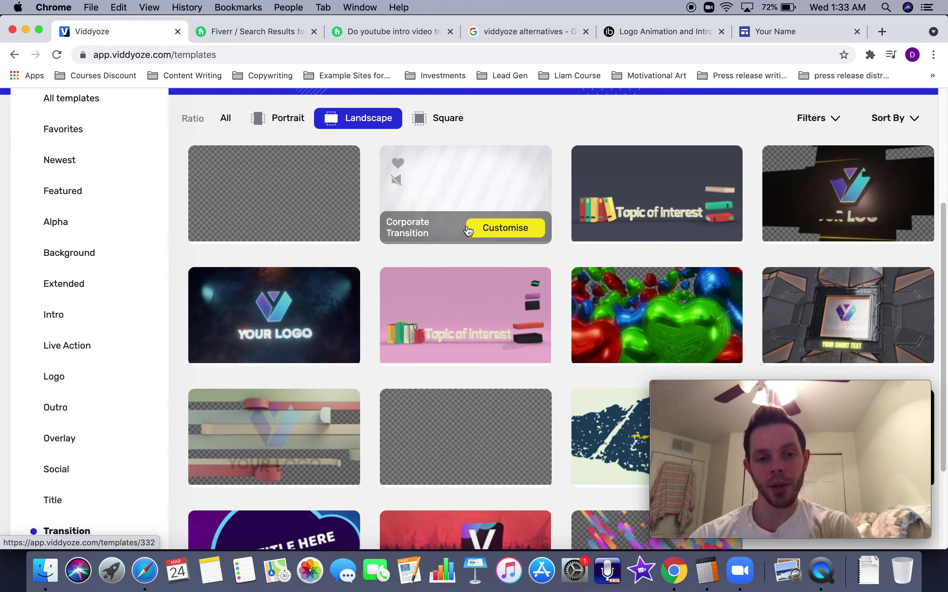
{"action": "mouse_move", "coordinate": [651, 198]}
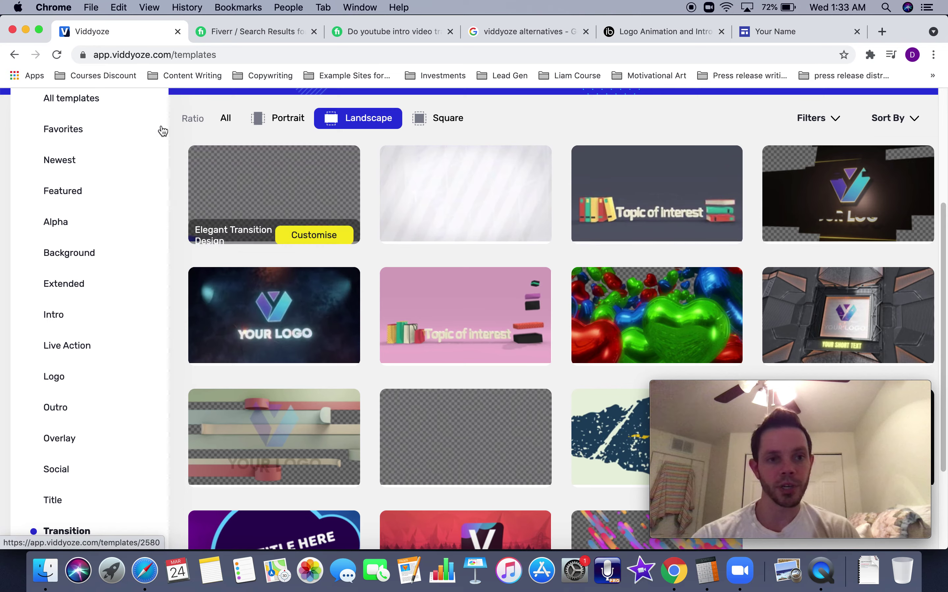
- Revisit the $5 Fiverr gigs and the YouTube intro gig page, and look over Introbrand's video templates
{"action": "left_click", "coordinate": [238, 39]}
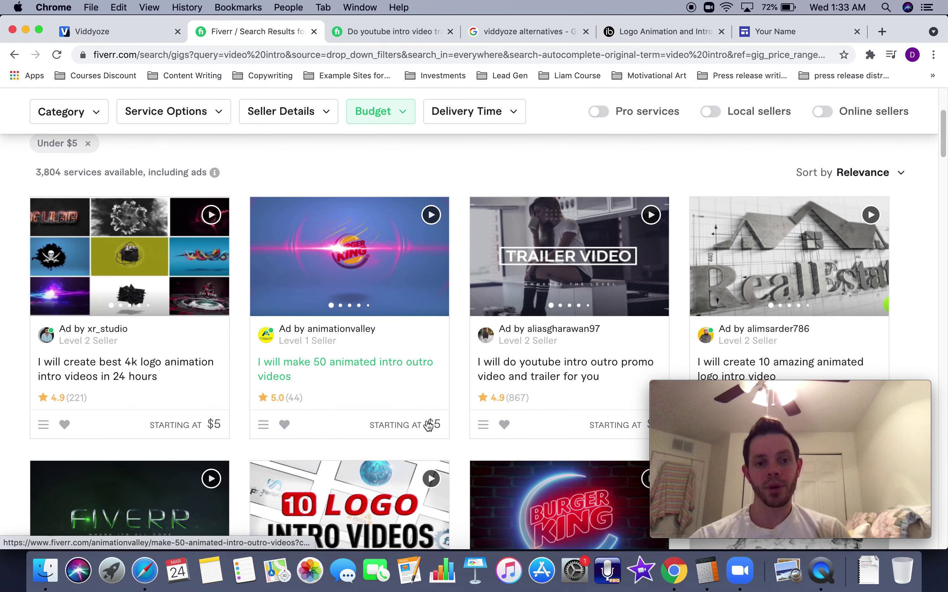
{"action": "left_click", "coordinate": [398, 38]}
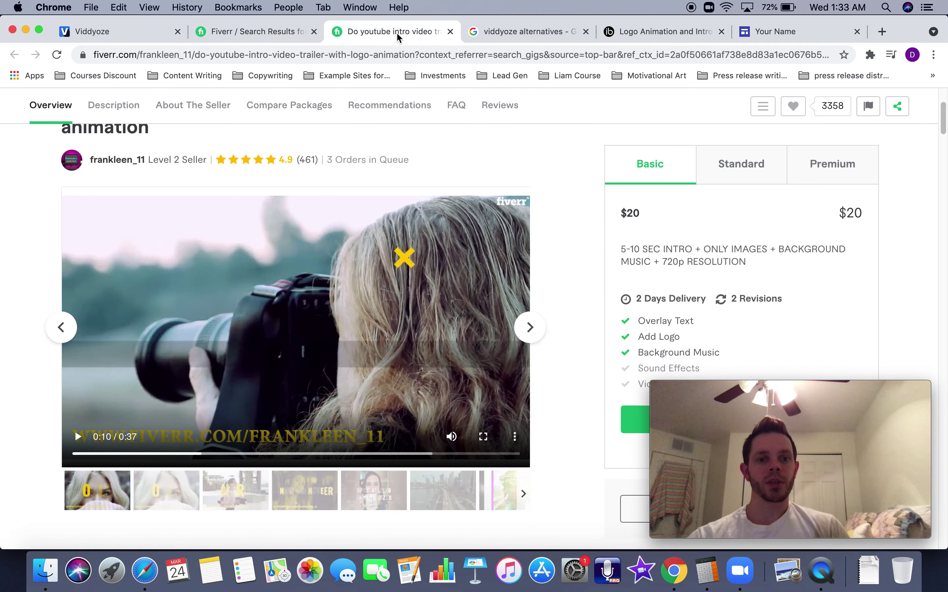
{"action": "left_click", "coordinate": [494, 31]}
{"action": "left_click", "coordinate": [623, 31]}
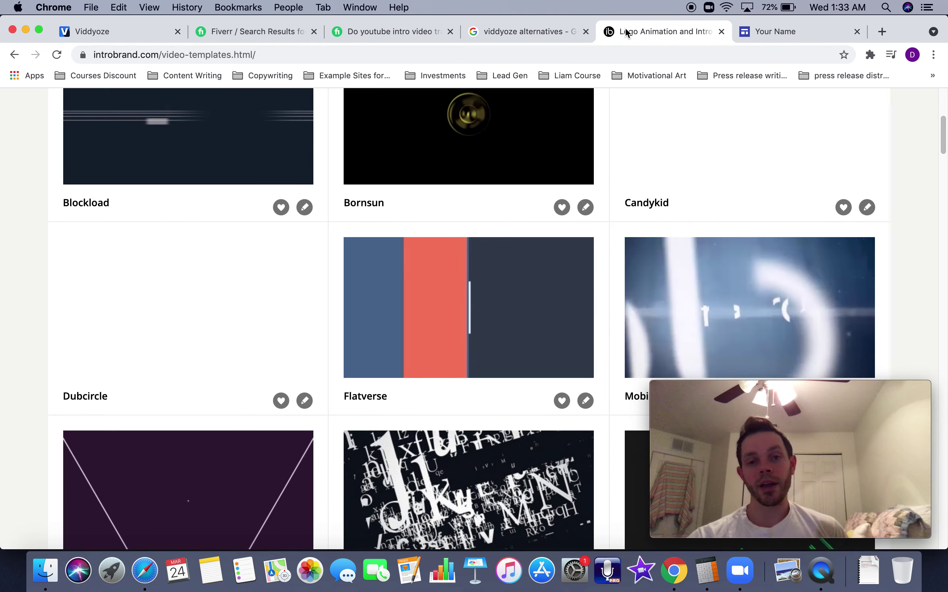
{"action": "scroll", "coordinate": [582, 269], "scroll_direction": "up", "scroll_amount": 5}
{"action": "scroll", "coordinate": [581, 269], "scroll_direction": "down", "scroll_amount": 5}
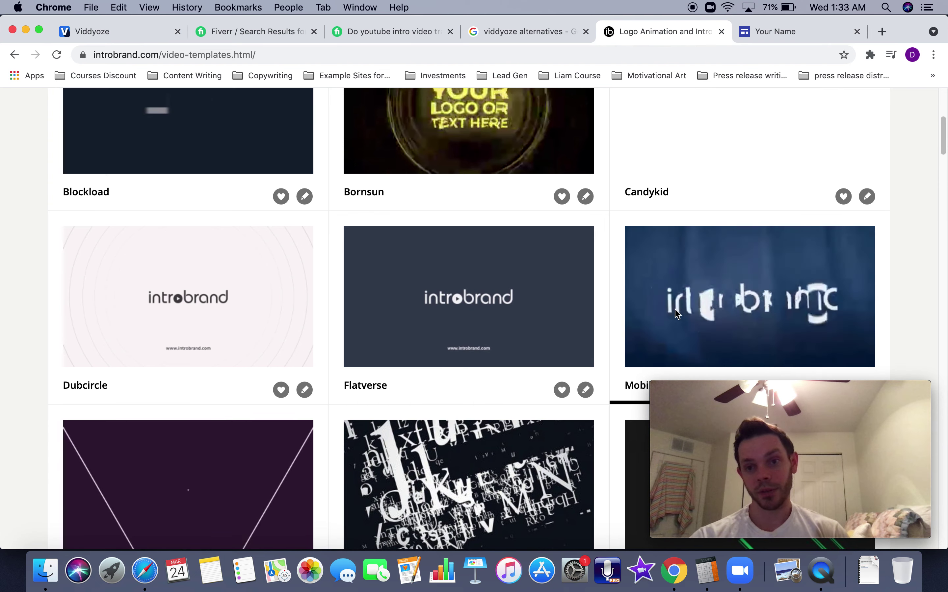
- Review the Google Sites Portfolio page, close the placeholder's content options, and return to the Viddyoze template library
{"action": "left_click", "coordinate": [767, 31]}
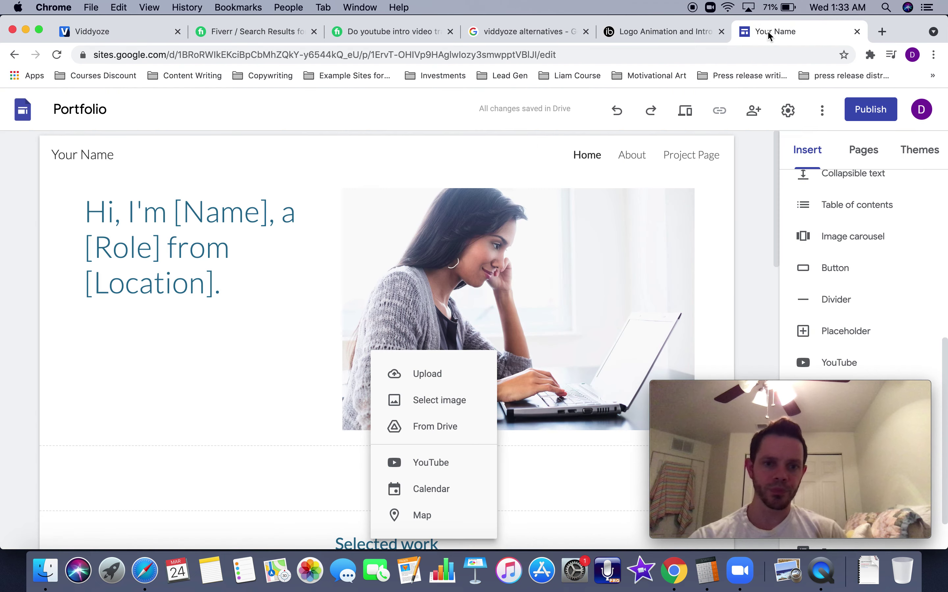
{"action": "scroll", "coordinate": [601, 239], "scroll_direction": "down", "scroll_amount": 3}
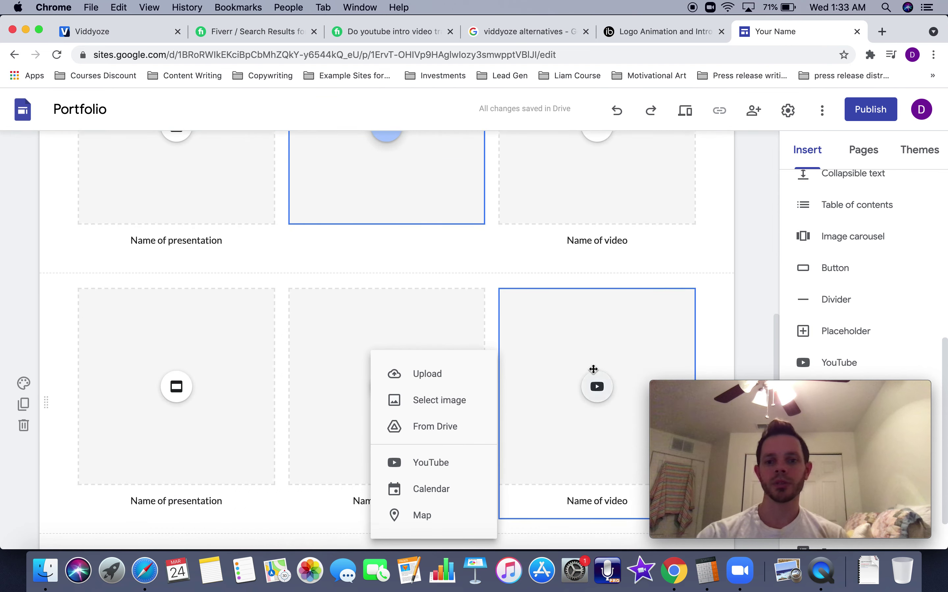
{"action": "scroll", "coordinate": [584, 364], "scroll_direction": "up", "scroll_amount": 10}
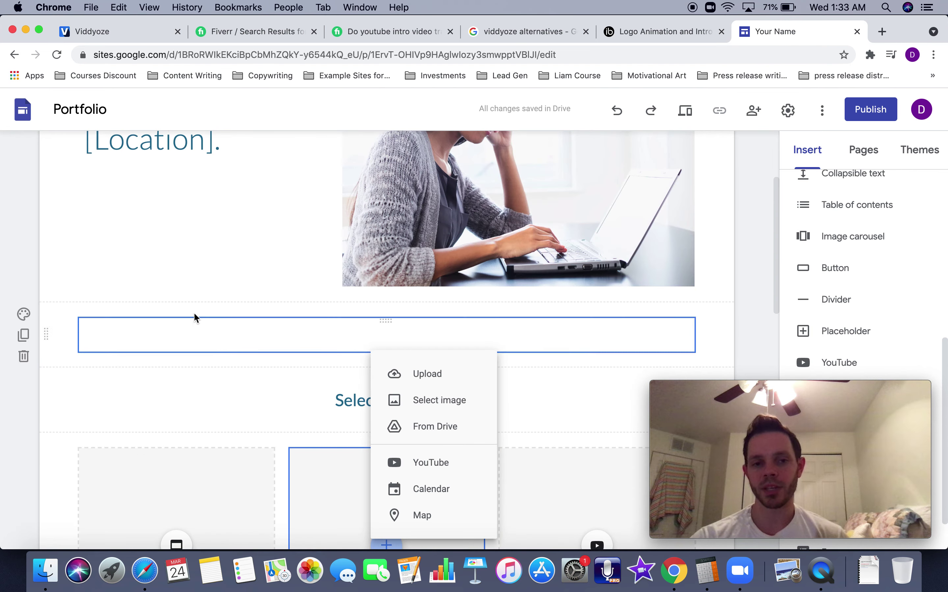
{"action": "left_click", "coordinate": [121, 368]}
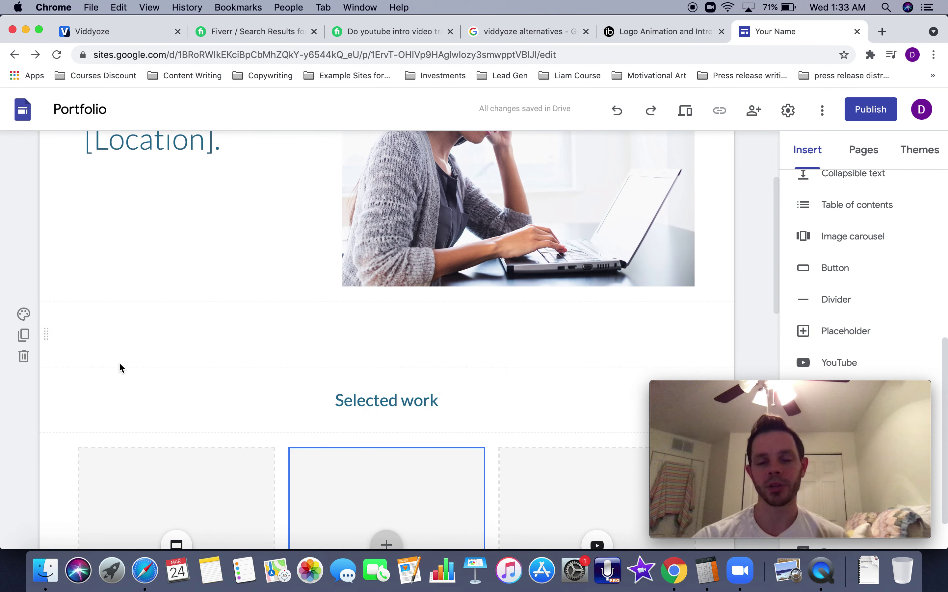
{"action": "left_click", "coordinate": [148, 33]}
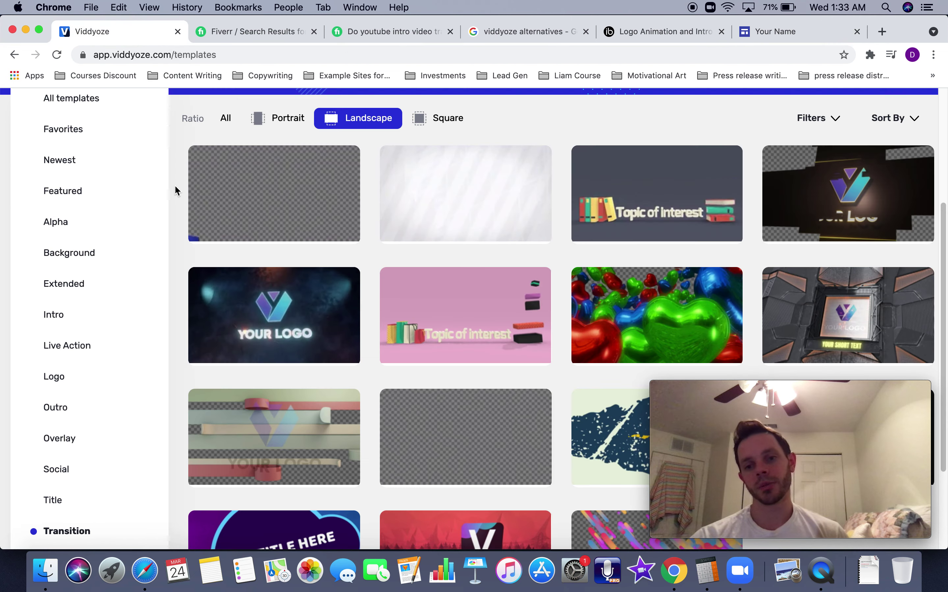